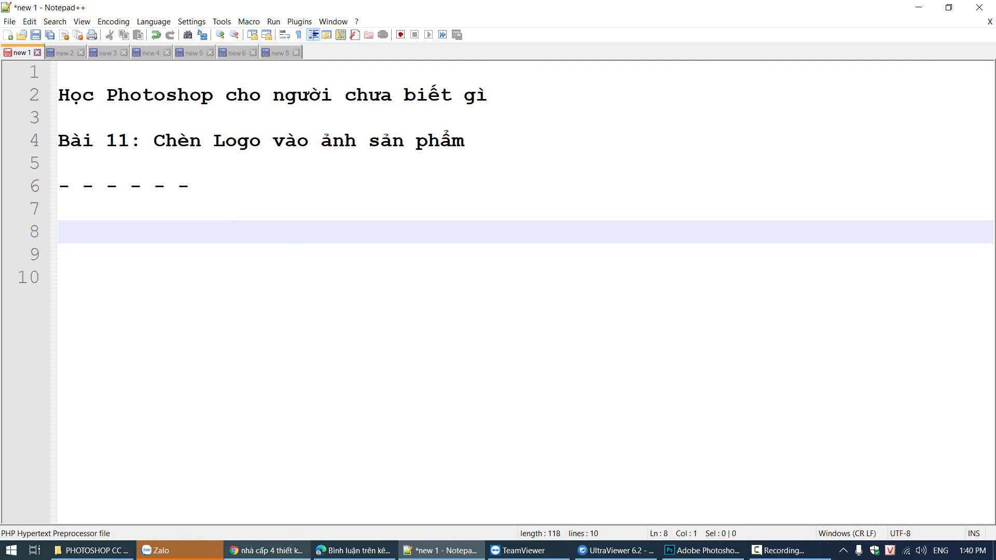
Switch from the Notepad++ lesson notes to Chrome's Google Images results for house designs.
click(265, 551)
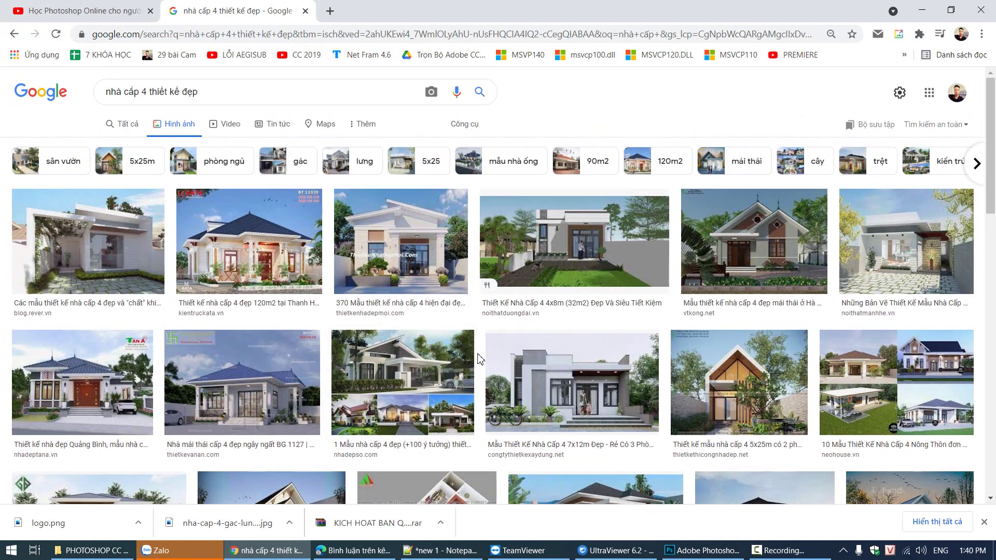
Preview the blue-roofed, Nhà mái thái and Quảng Bình single-storey house designs.
click(254, 244)
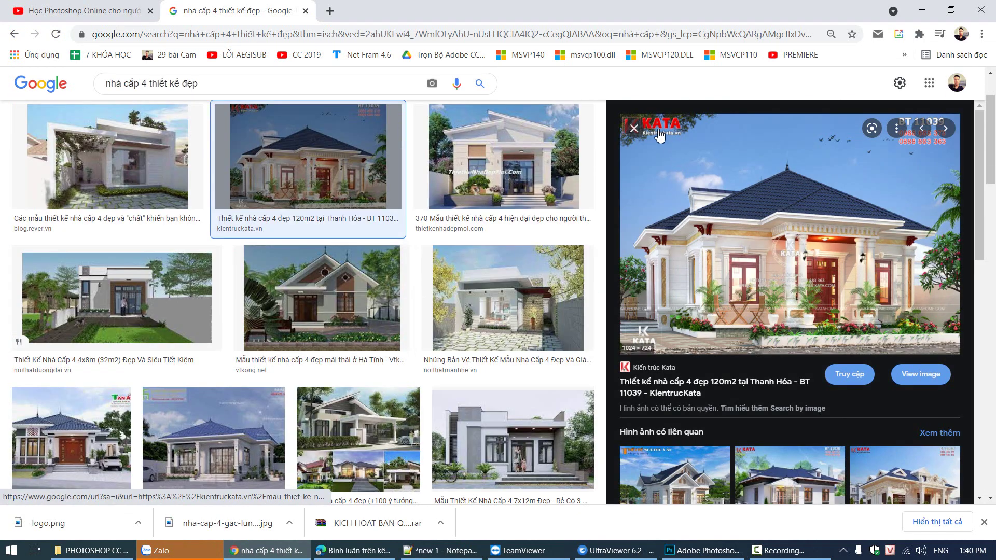
mouse_move(789, 233)
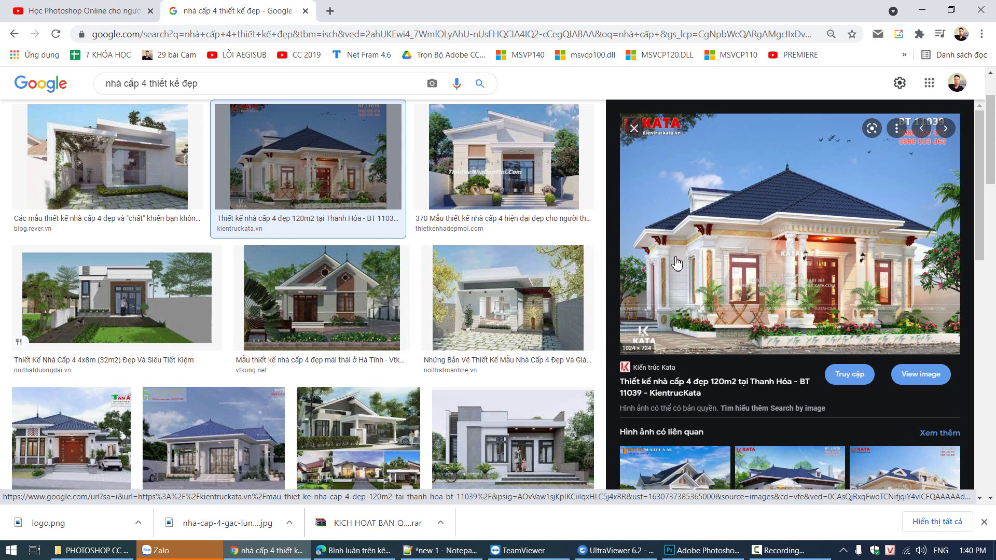
scroll(304, 359, down, 1)
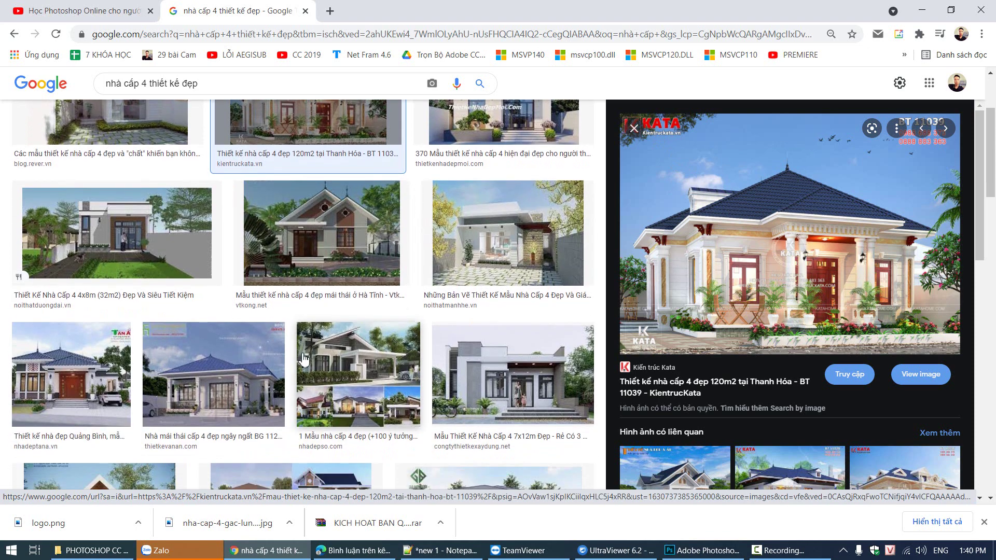
click(234, 369)
click(81, 385)
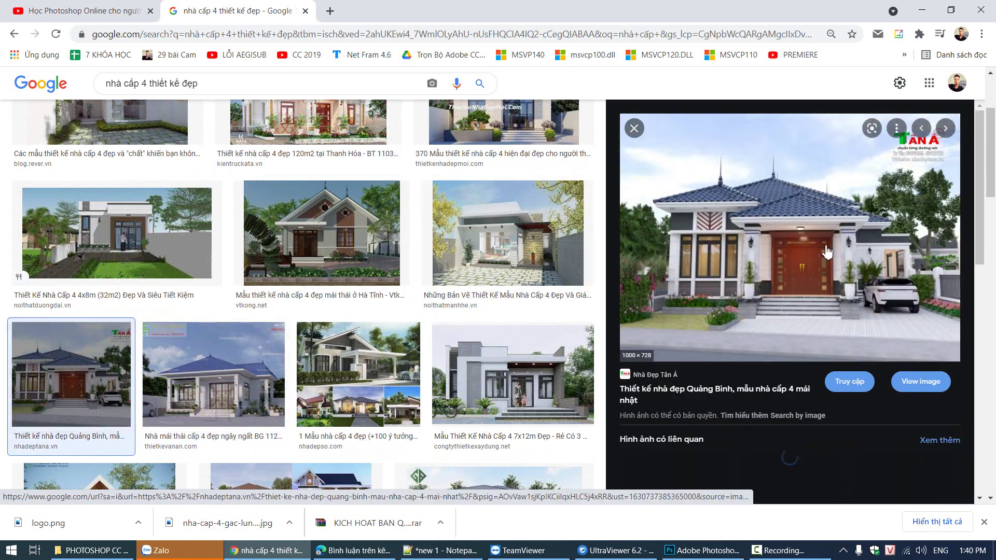
Preview the nhadeptana.vn and rural house designs, then minimize Chrome and switch to Photoshop.
scroll(466, 387, down, 2)
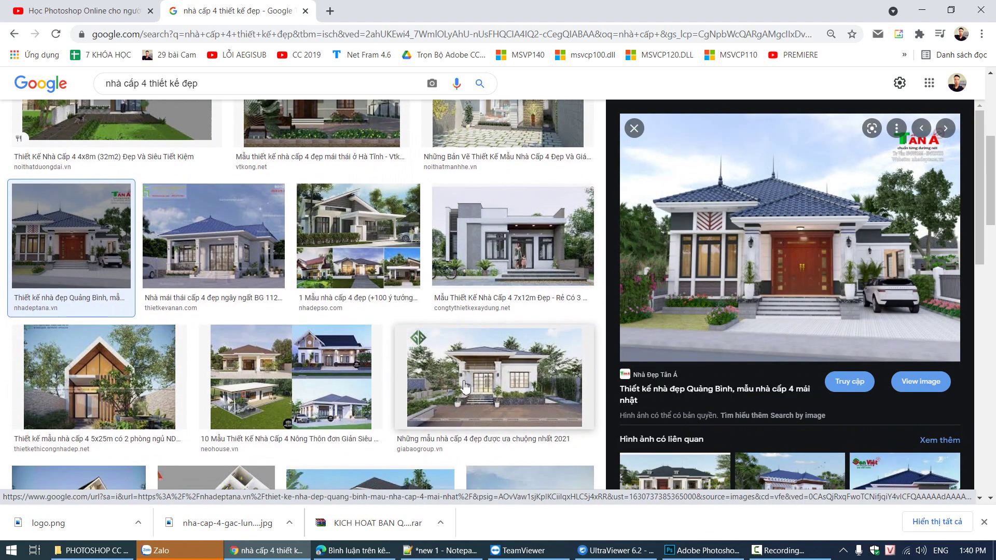
scroll(456, 389, down, 2)
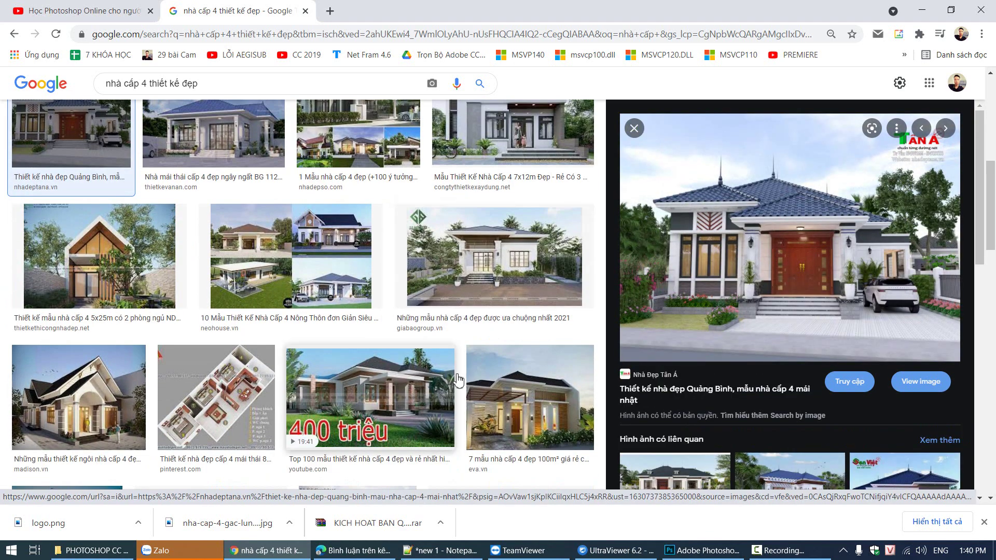
scroll(498, 379, down, 4)
click(491, 288)
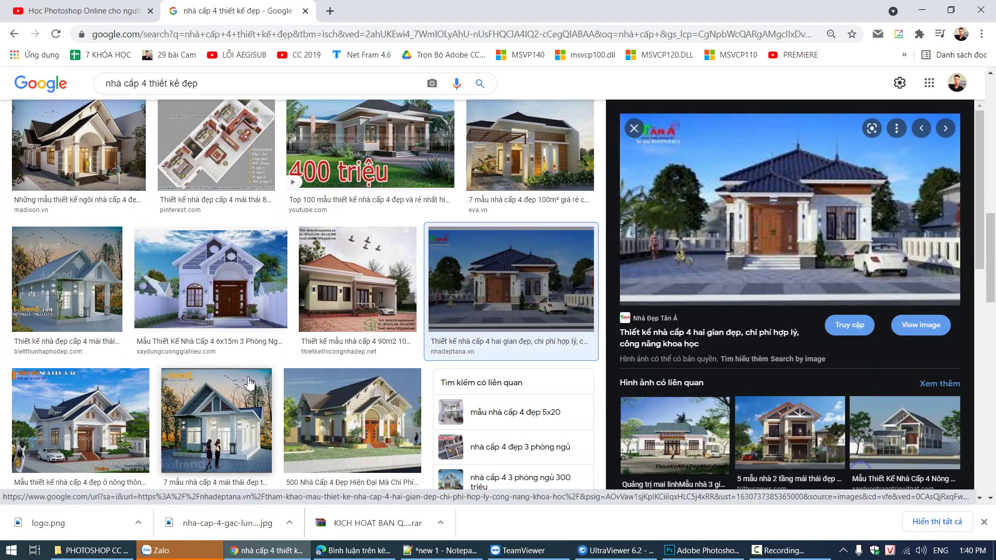
click(93, 415)
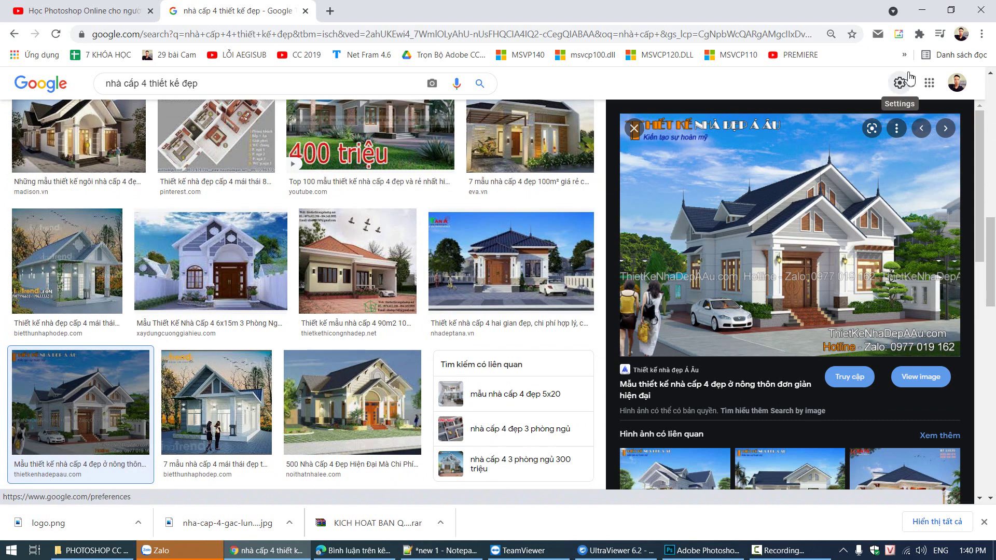
click(921, 12)
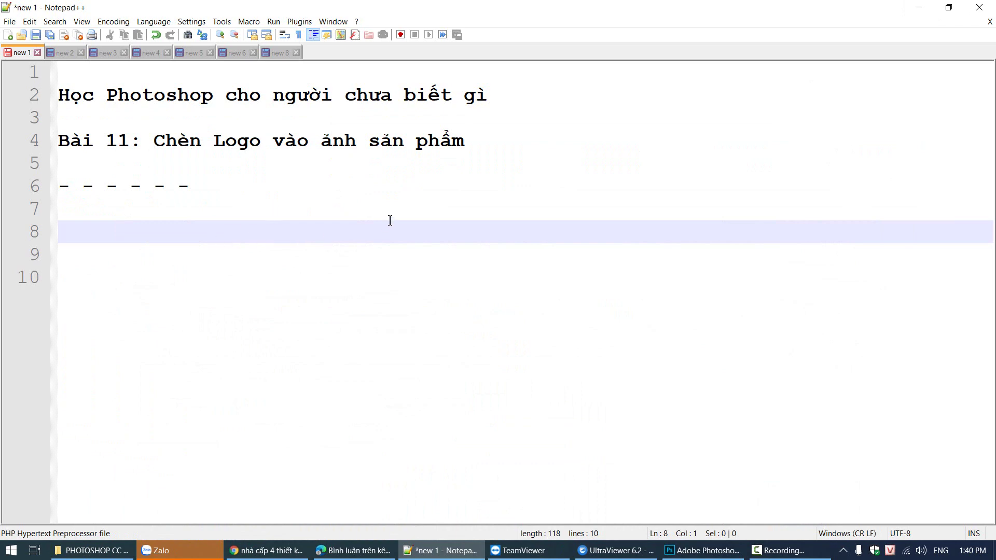
key(alt+Tab)
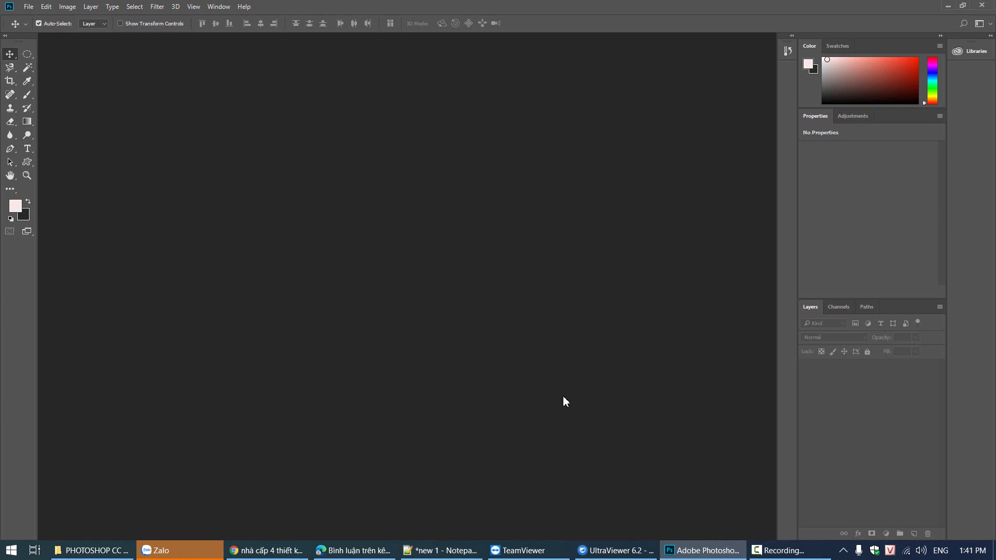
Open san pham.jpg from THUC HANH PHOTOSHOP > BAI 11 as a document.
click(26, 7)
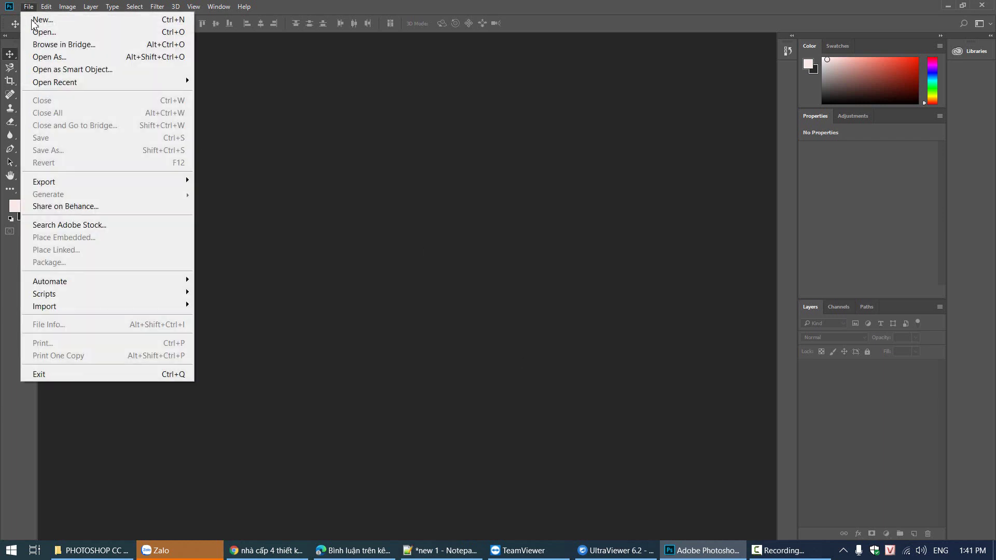
click(39, 34)
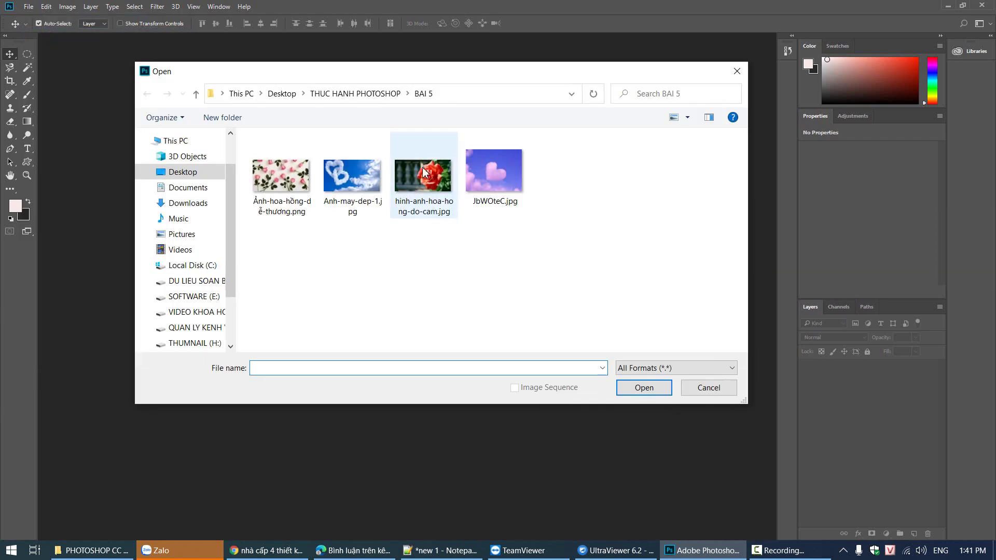
click(366, 94)
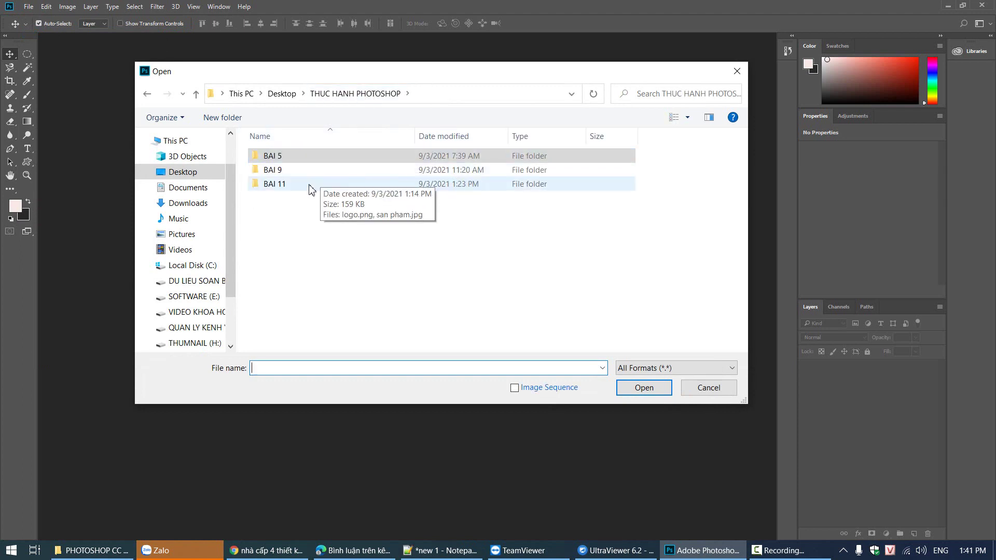
double_click(275, 184)
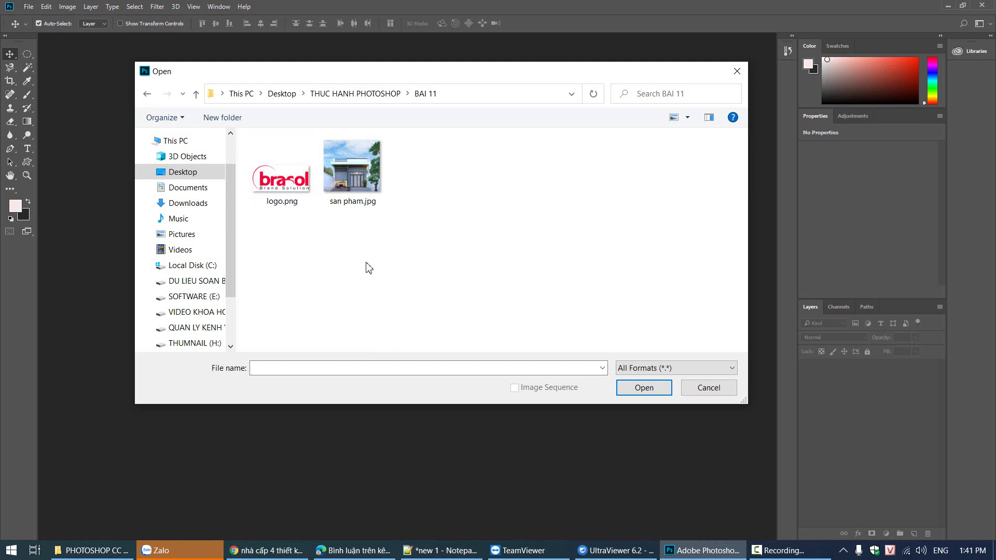
click(362, 200)
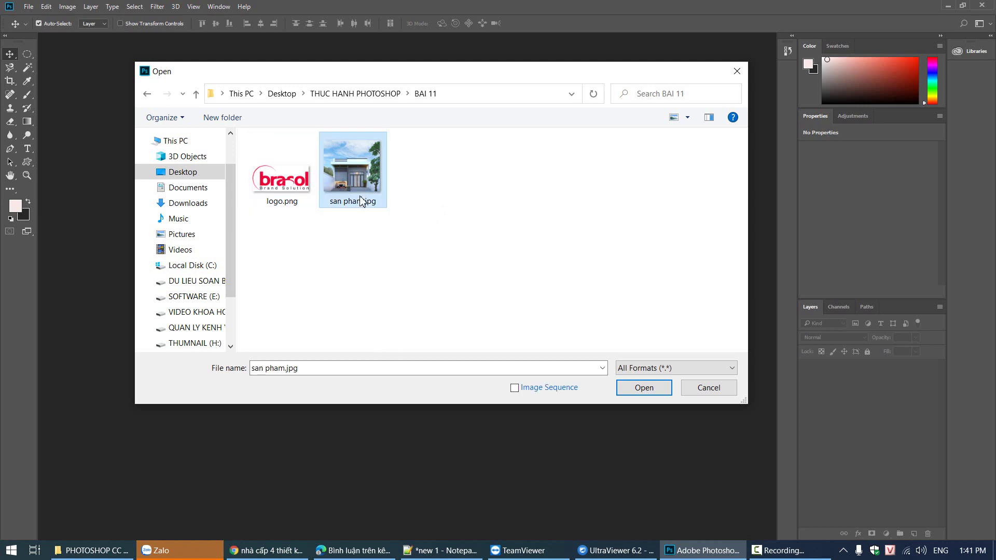
click(280, 195)
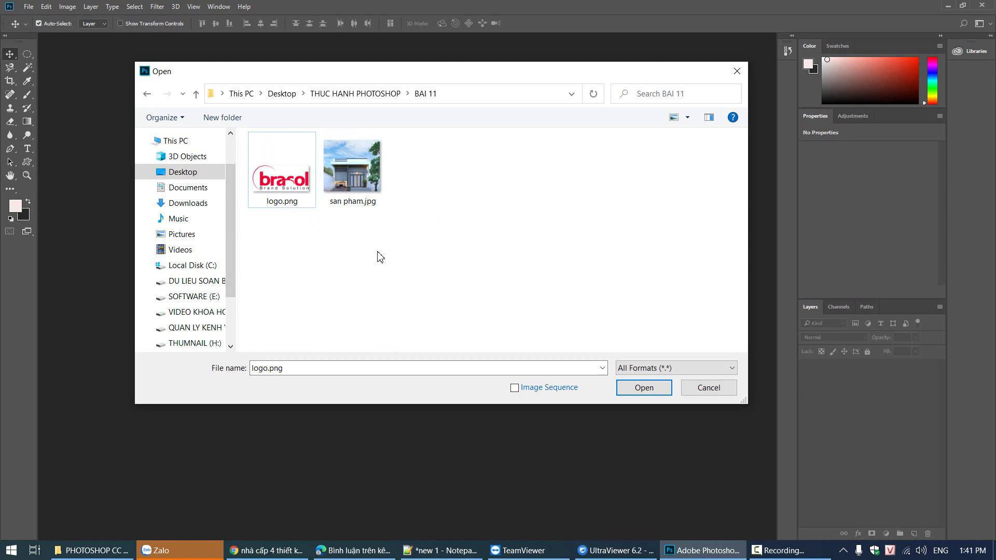
click(383, 206)
click(626, 384)
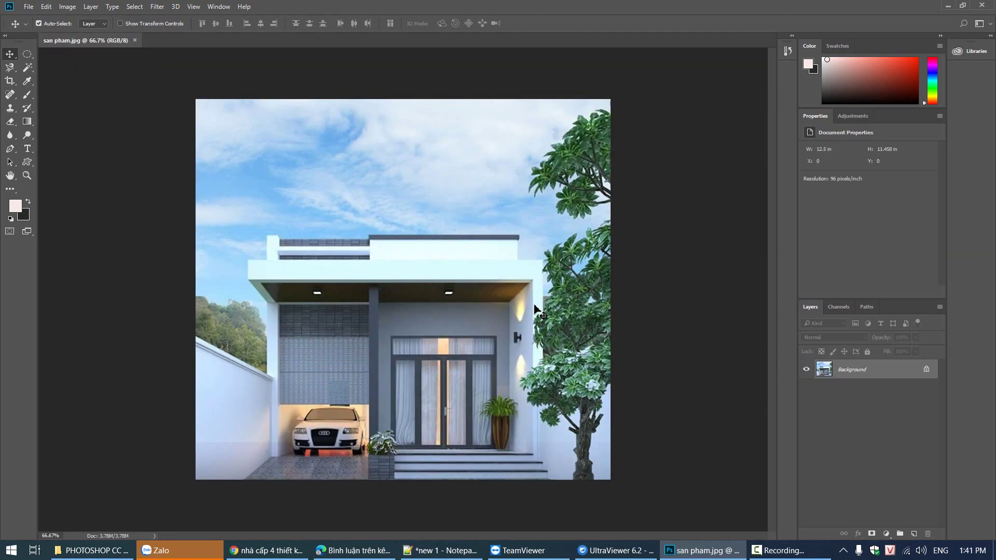
Open logo.png as a second document, then make san pham.jpg active again.
click(28, 6)
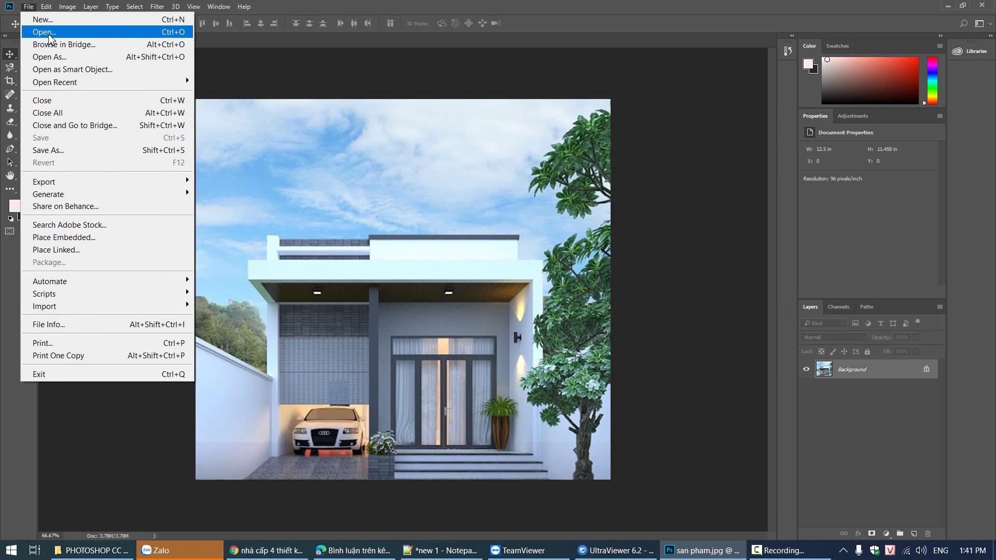
click(50, 33)
click(287, 181)
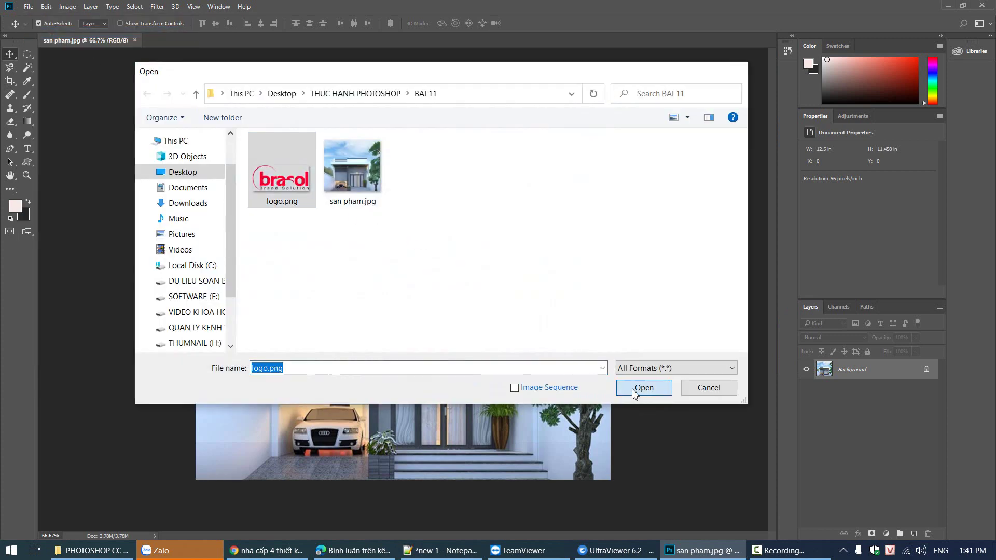
click(634, 389)
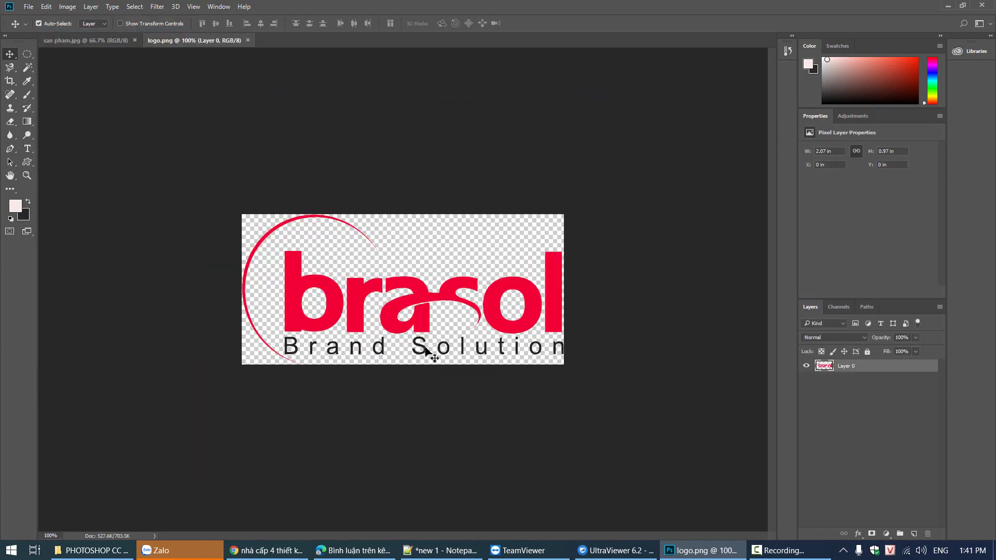
click(86, 40)
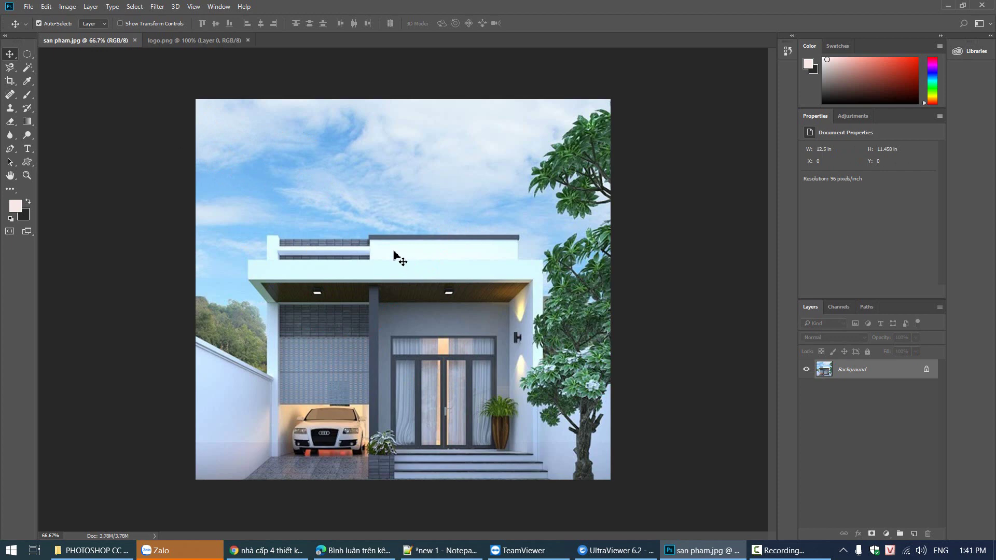
Unlock the house photo's background layer and compare both documents, ending on logo.png.
click(927, 370)
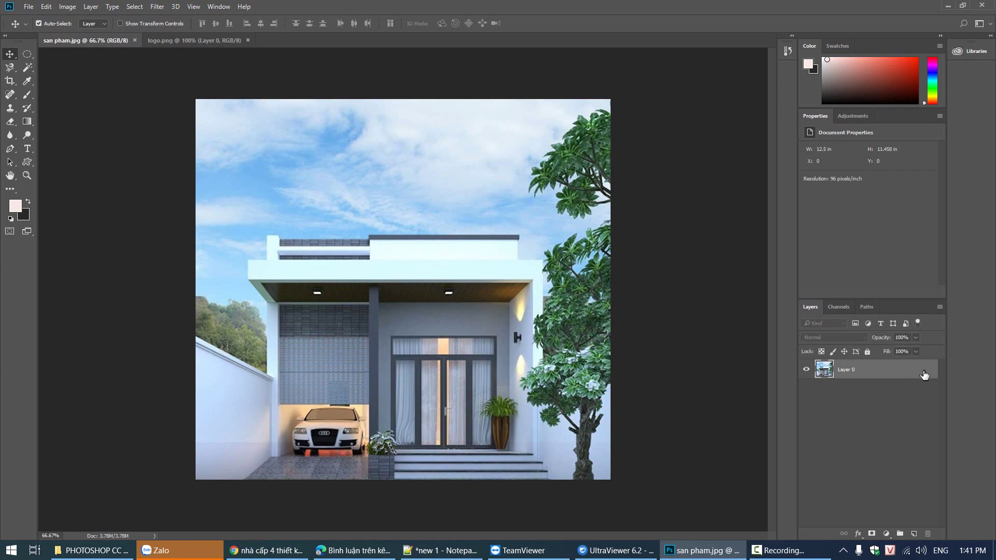
click(236, 41)
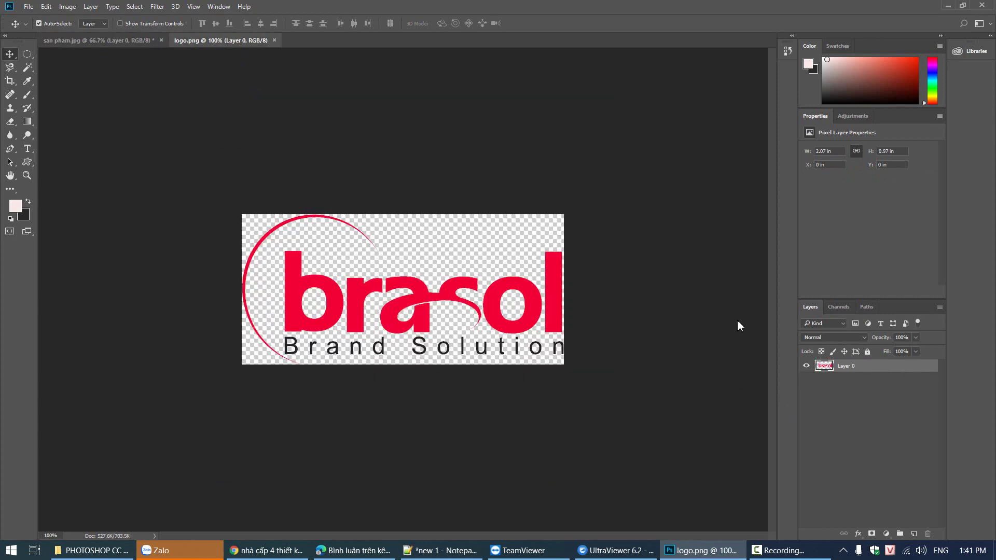
click(145, 42)
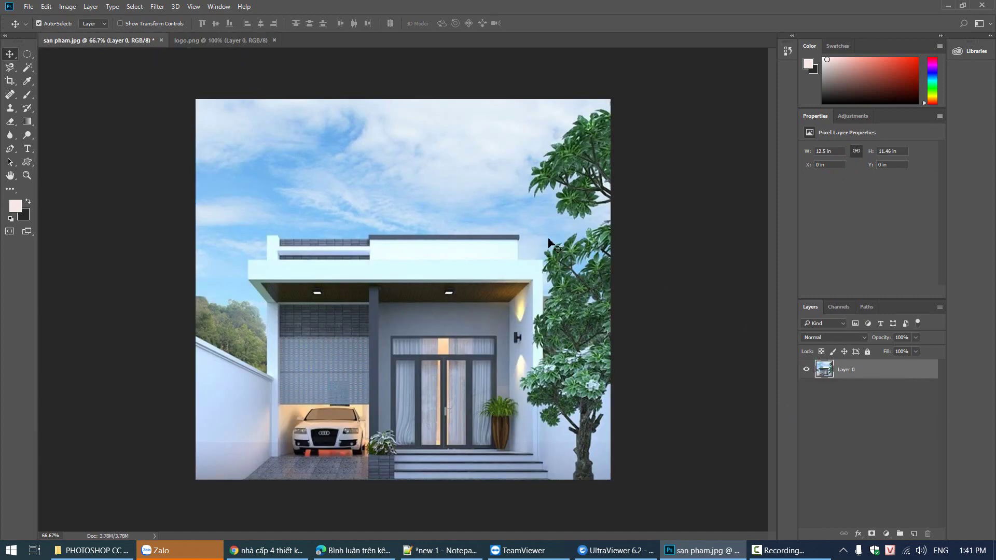
click(229, 41)
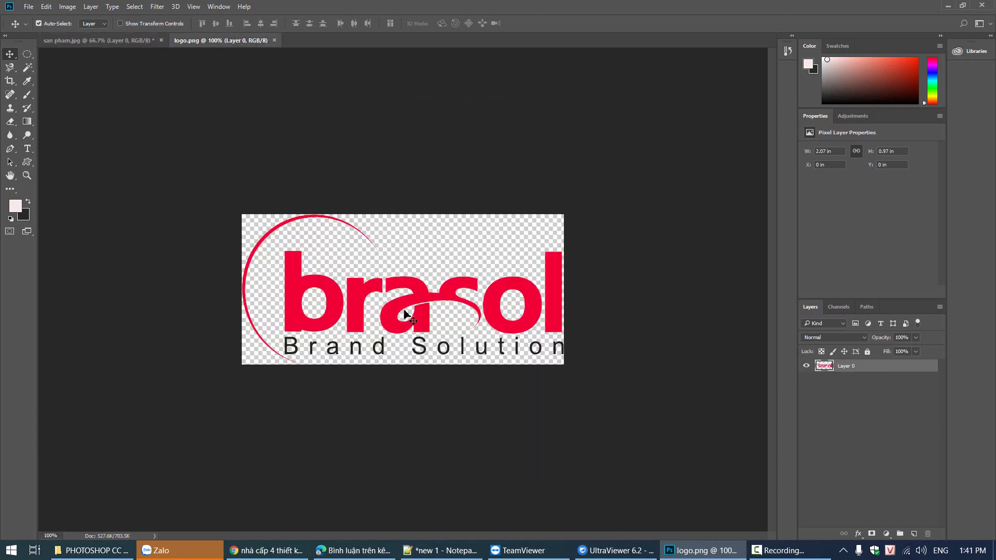
click(117, 42)
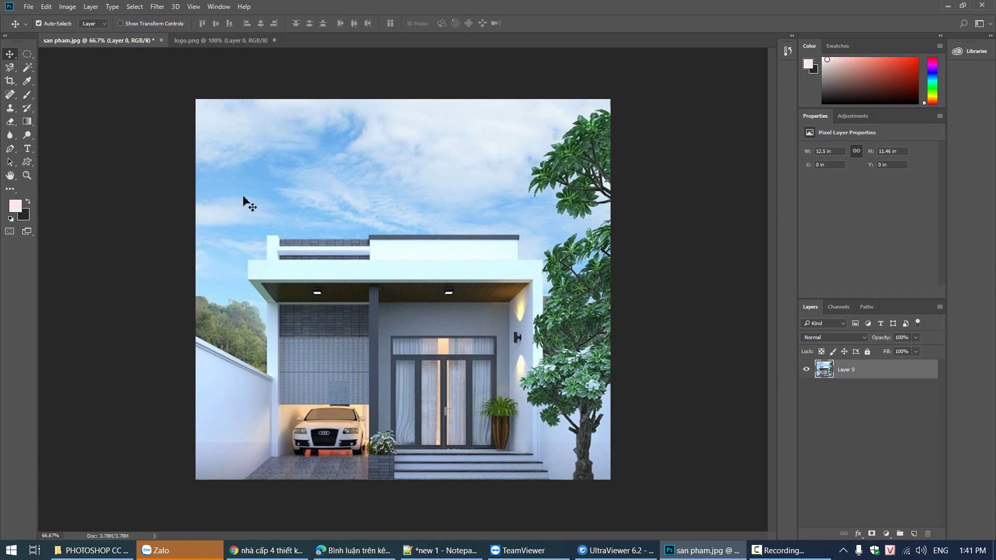
click(224, 41)
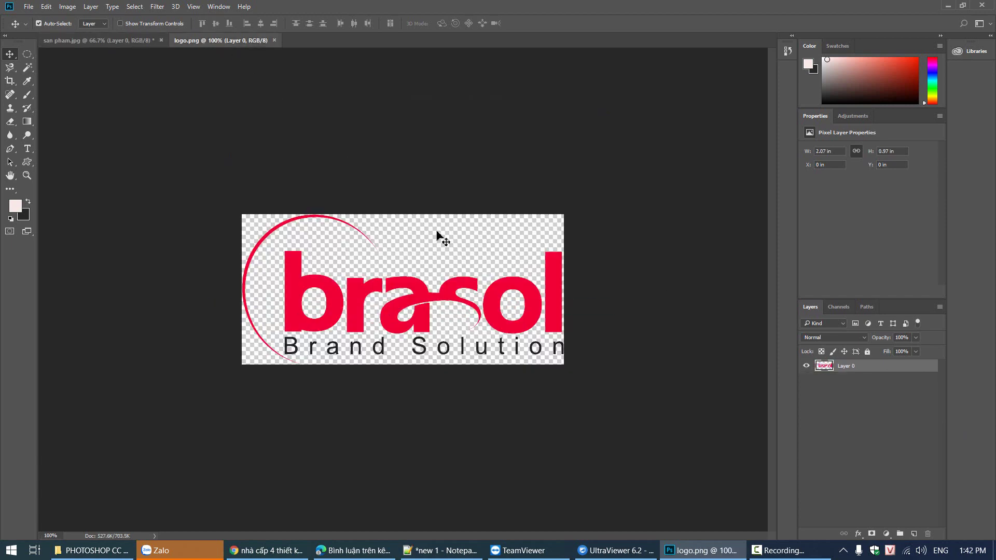
Select the whole logo canvas and note 'Buớc 1 Ctrl A dể chọn Logo' on line 8.
key(ctrl+a)
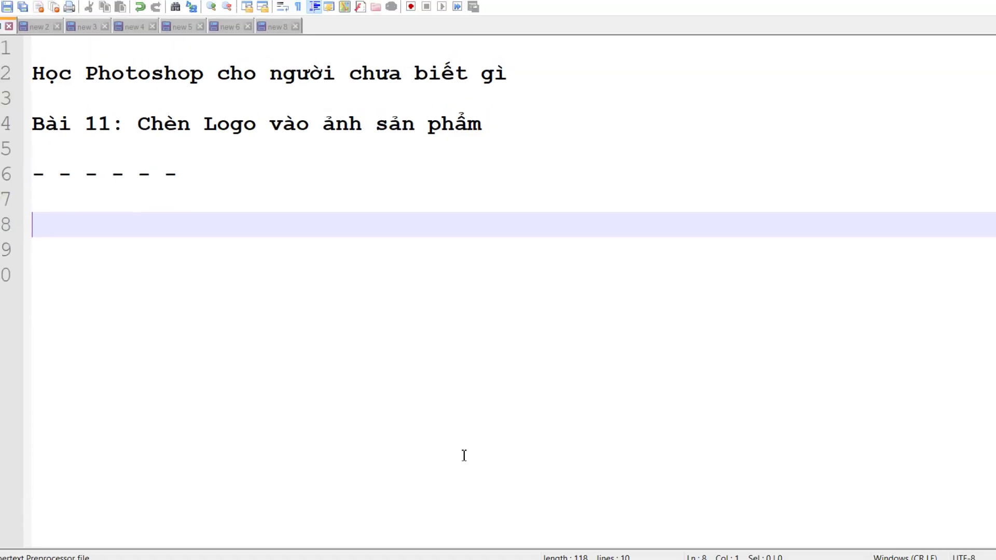
text(Buớc 1)
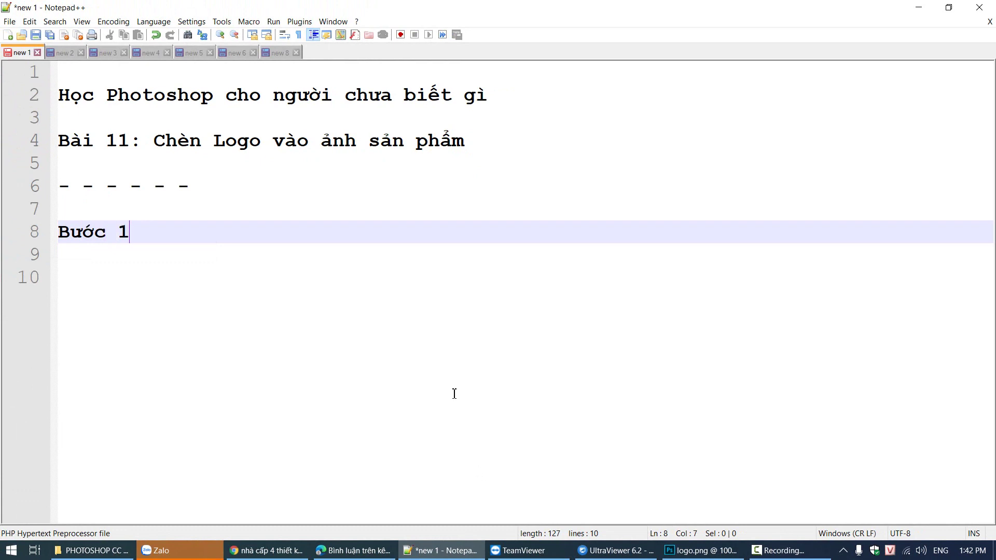
text( Ctrl A)
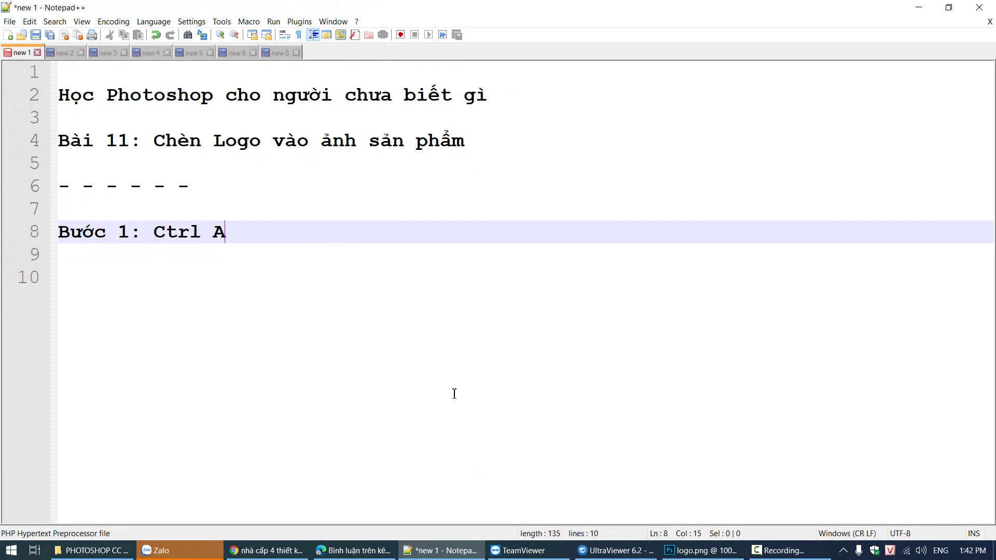
text( dể chọn Log)
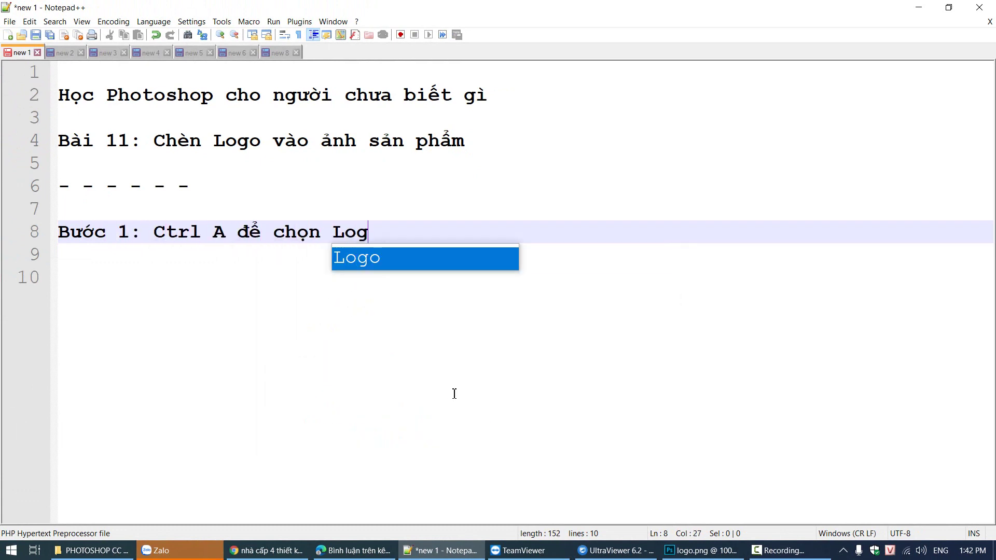
text(o)
Reselect the logo canvas and add the note line 'Bước 2: Ctrl C đeể Copy'.
click(702, 551)
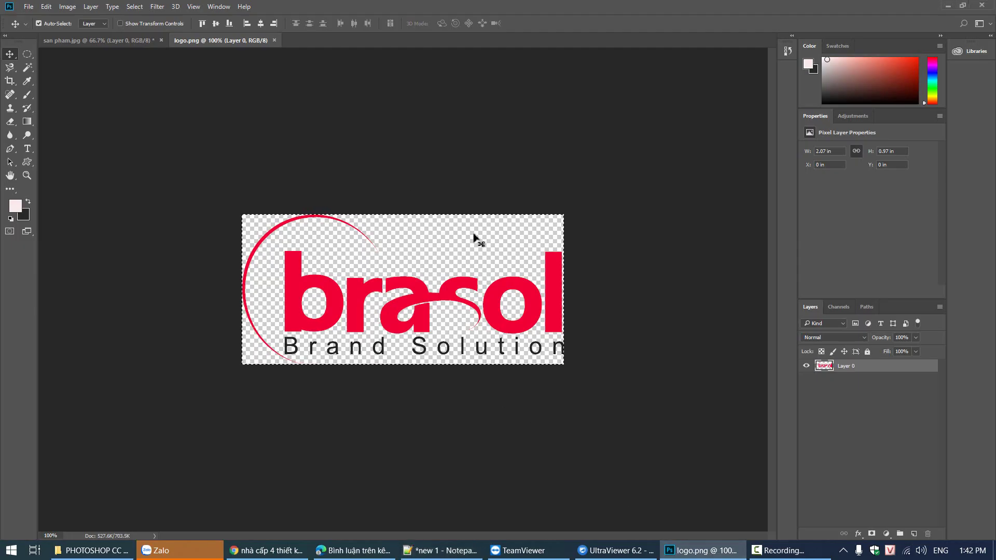
key(ctrl)
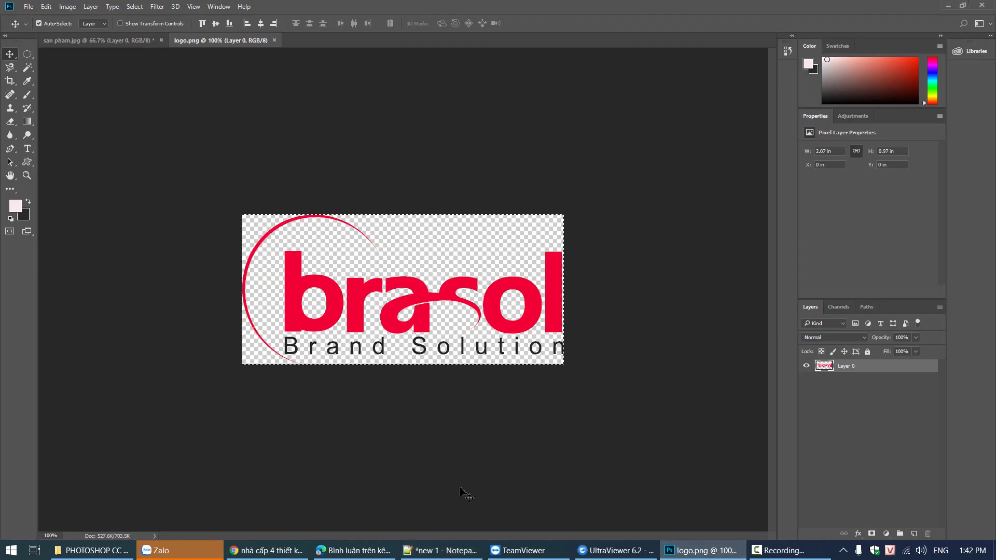
key(alt+Tab)
key(Return)
key(Return)
text(Bư)
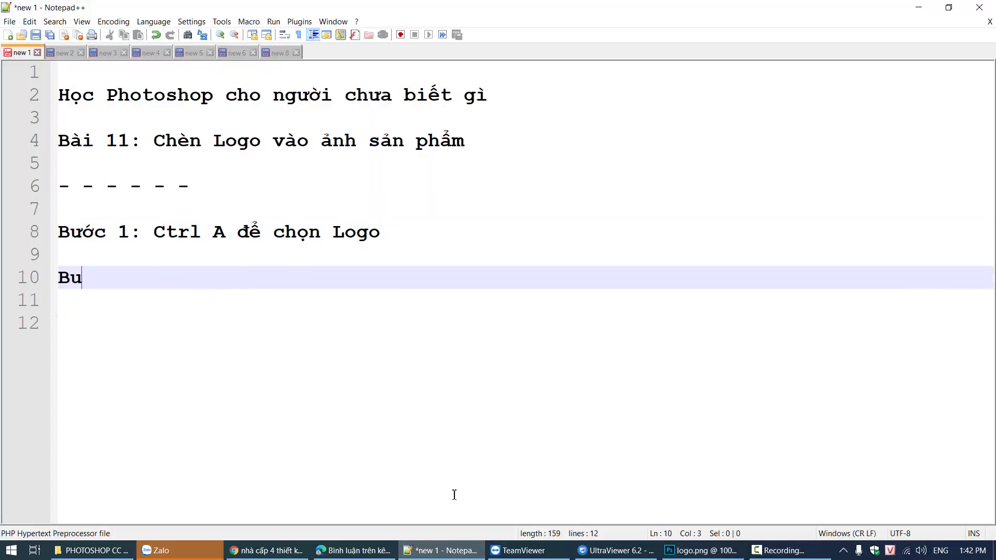
text(ớc 2: )
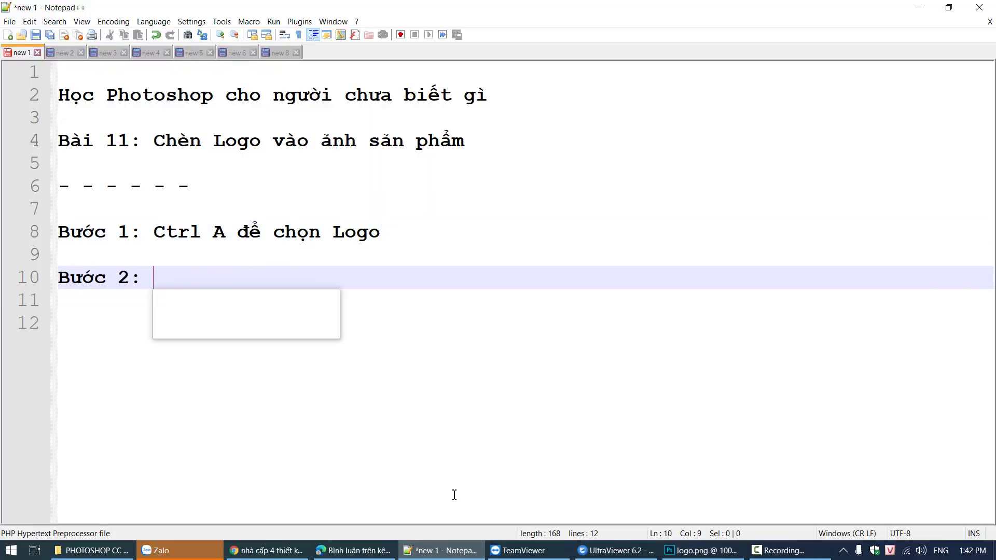
text(Ctrl C đeể C)
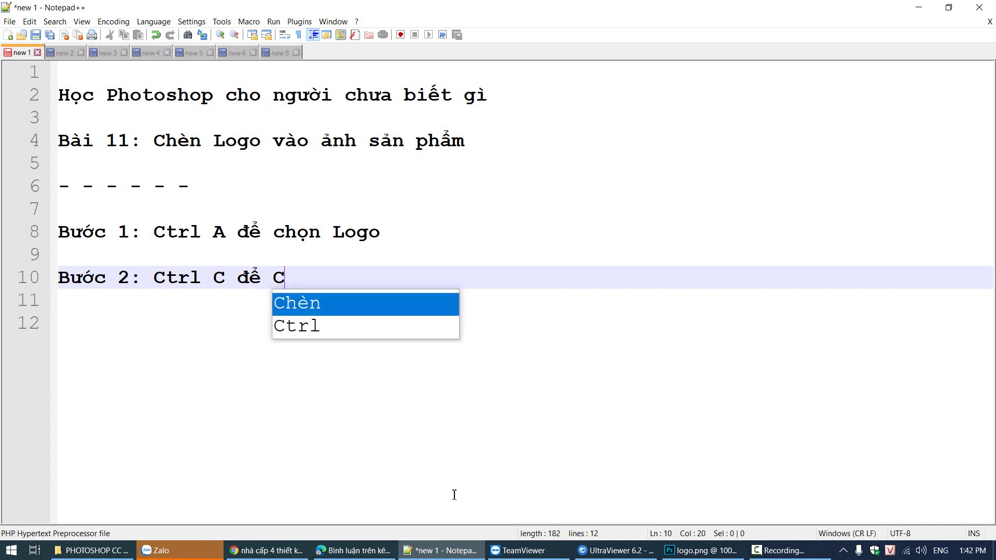
text(opy)
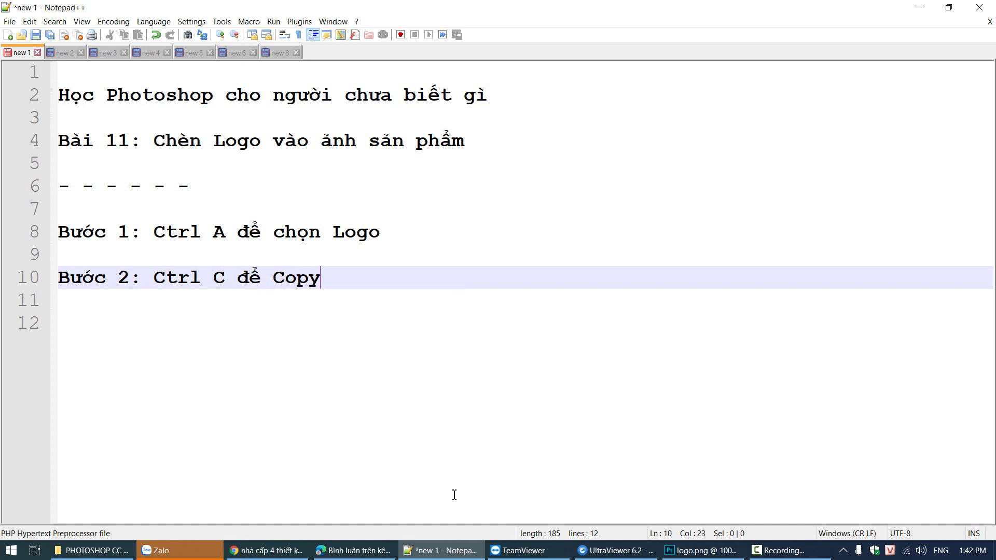
Begin the 'Bươc 3:' note line, then paste the selected logo onto san pham.jpg.
key(Return)
key(Return)
text(B)
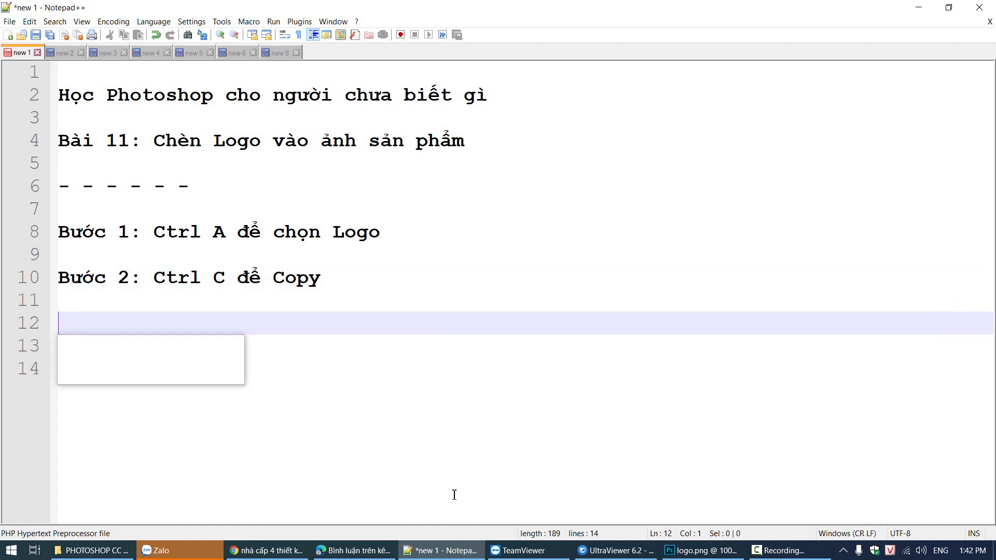
text(ươc )
text(3)
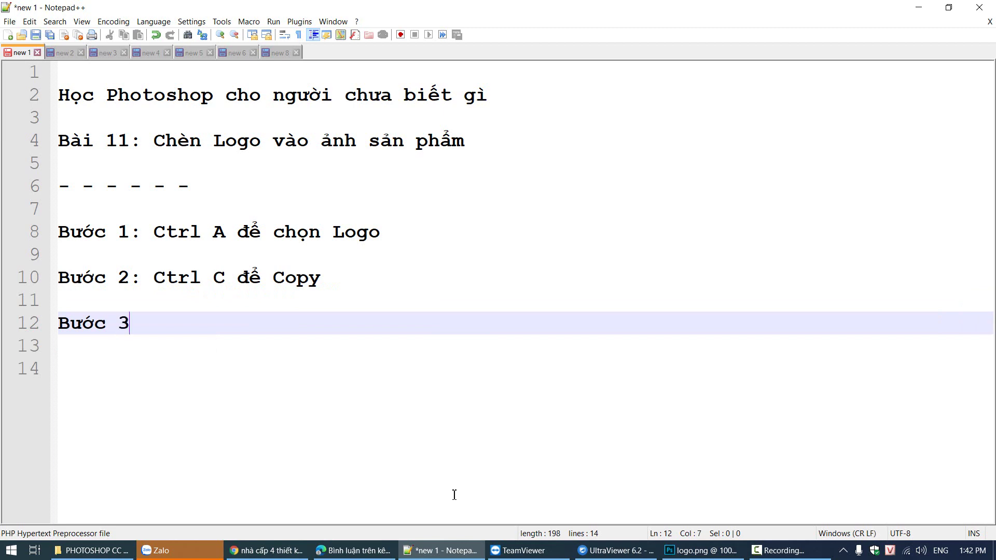
text(:)
click(701, 550)
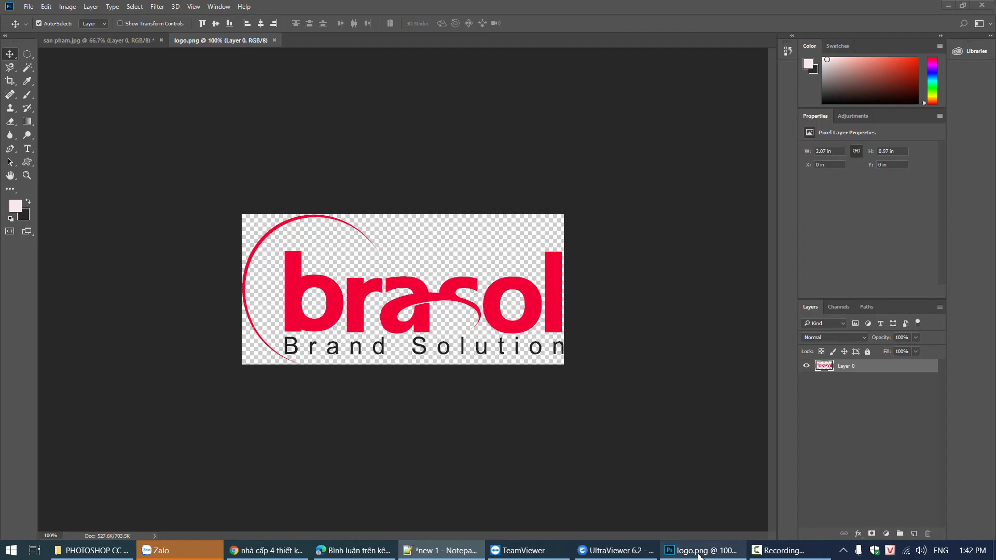
key(ctrl+a)
click(134, 41)
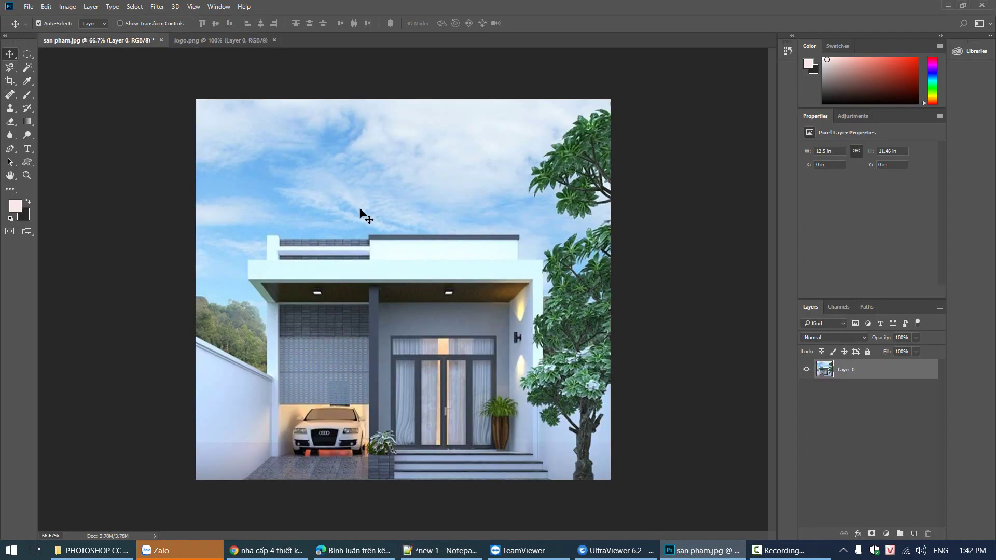
key(ctrl+v)
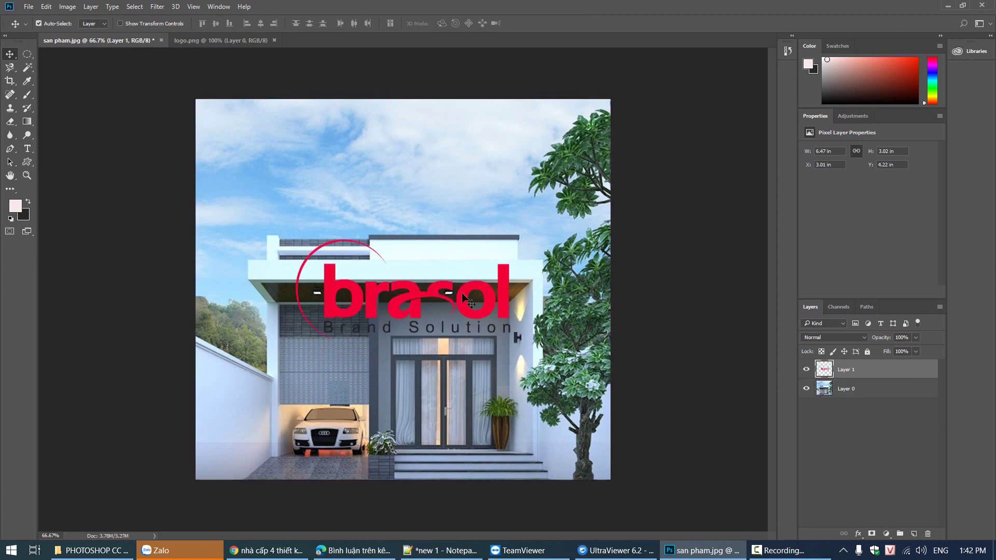
click(440, 551)
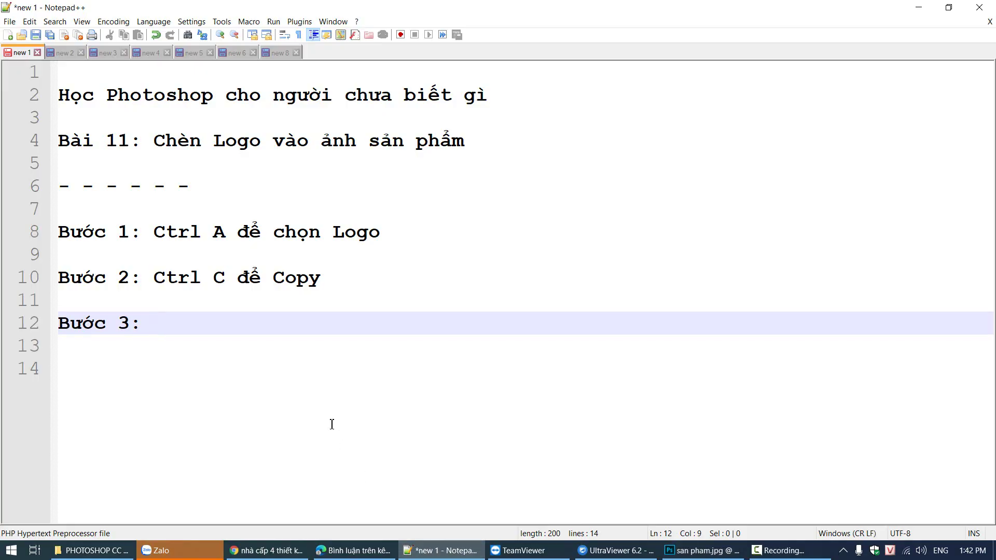
Complete Step 3 with 'Ctrl V để dán' and return to the house photo in Photoshop.
text(Ctrl V để )
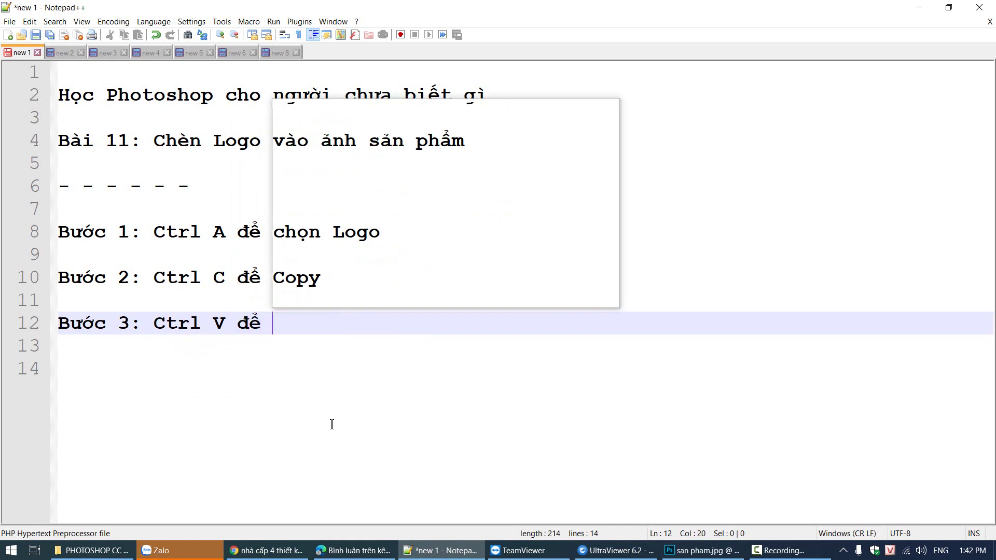
text(dán)
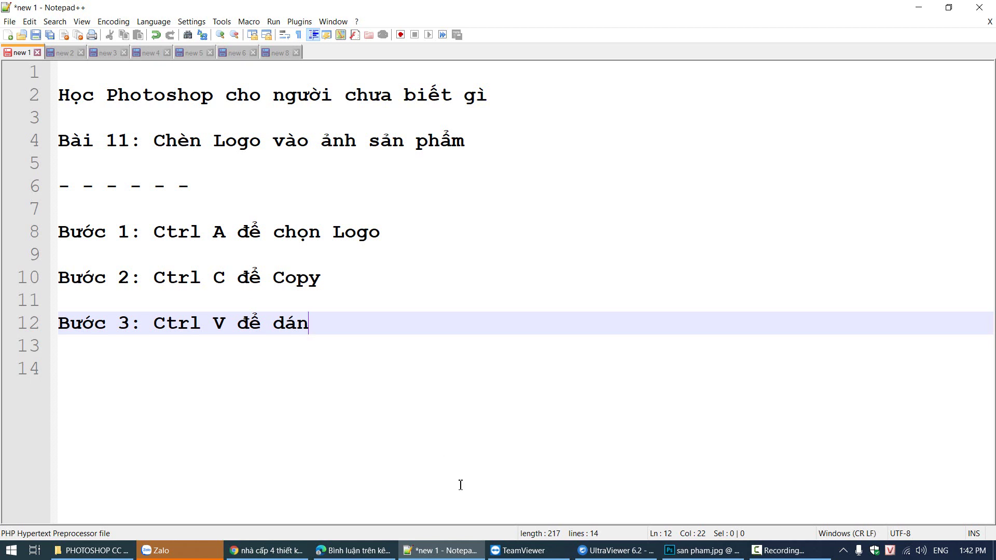
click(703, 551)
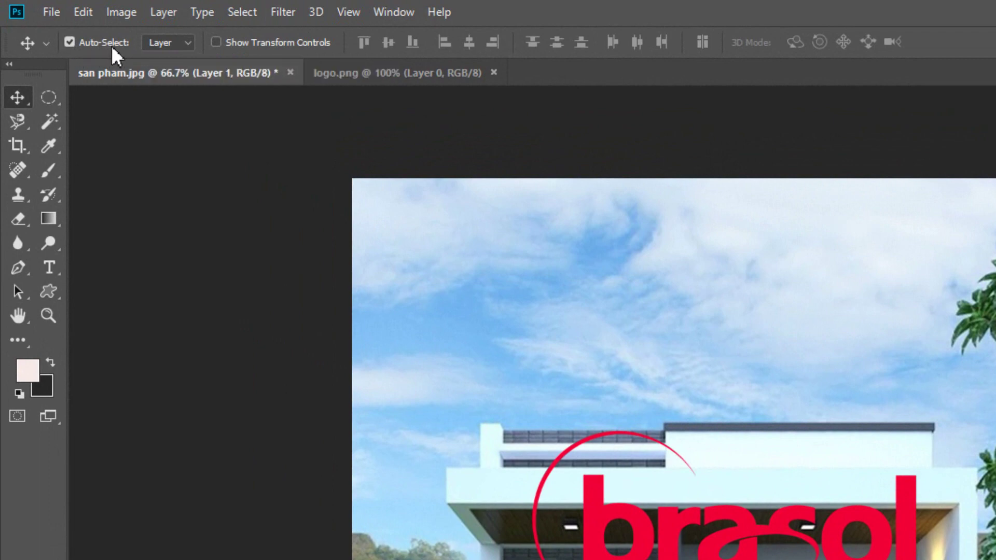
With Auto-Select off, drag the brasol logo into the top-left sky and start Free Transform.
click(72, 42)
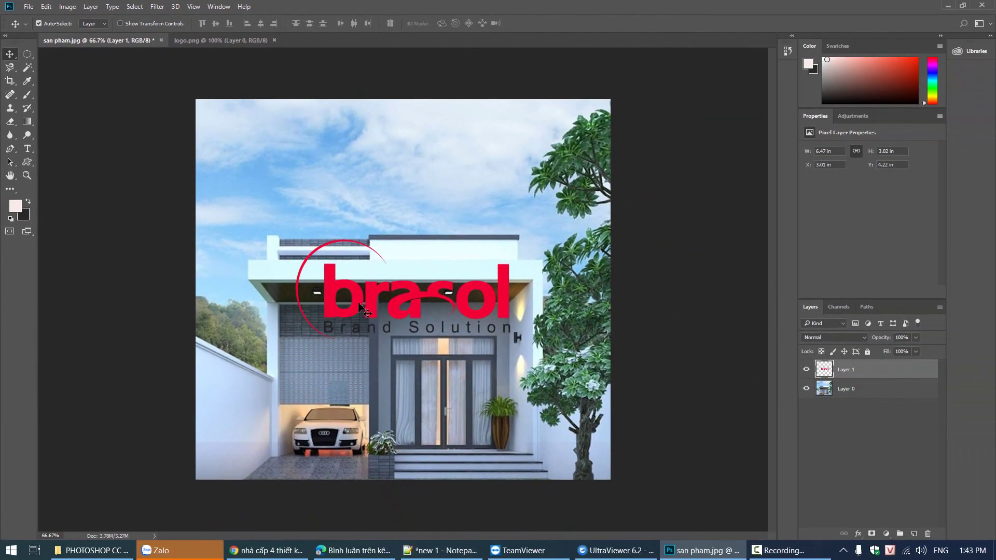
mouse_move(361, 302)
mouse_down()
mouse_move(390, 402)
mouse_move(382, 296)
mouse_move(257, 172)
mouse_up()
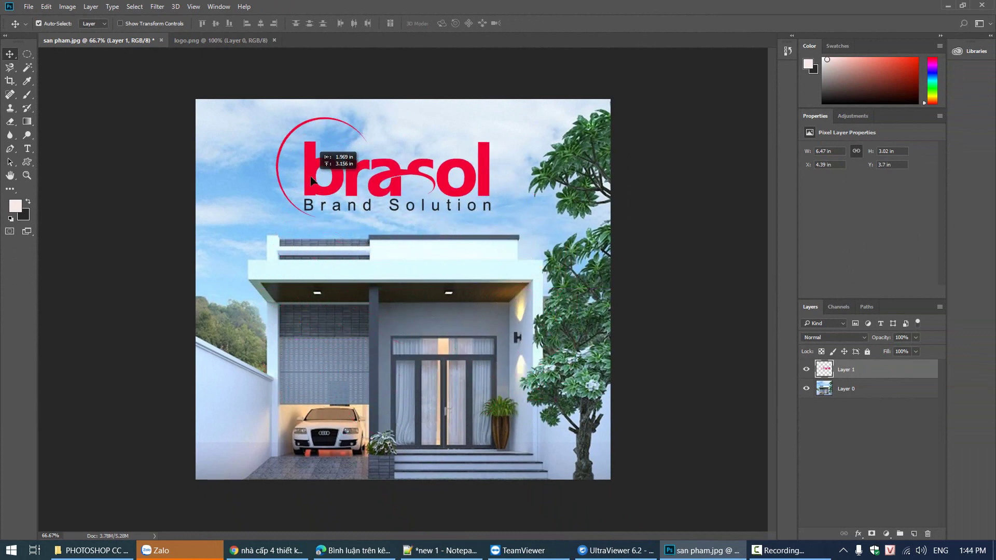
drag(258, 171, 247, 173)
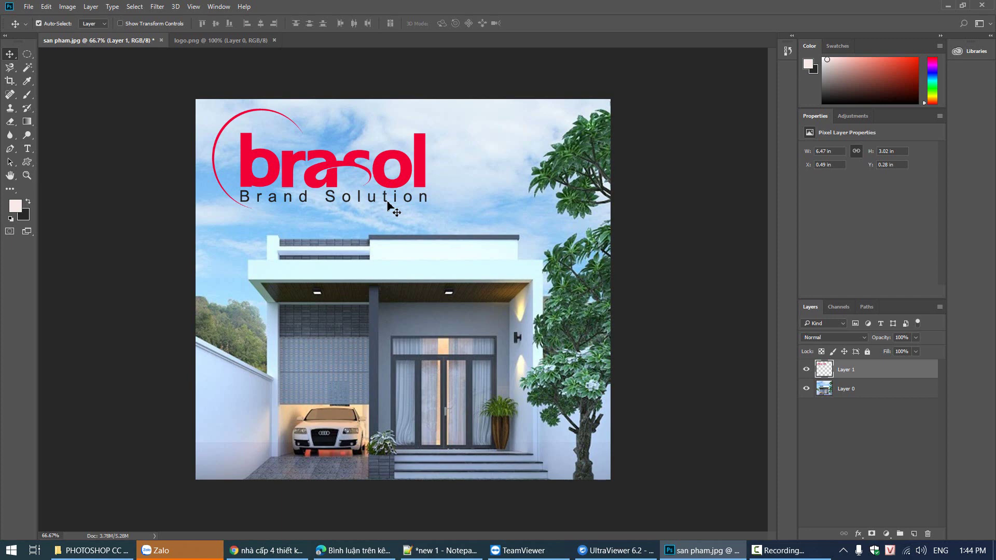
key(ctrl+t)
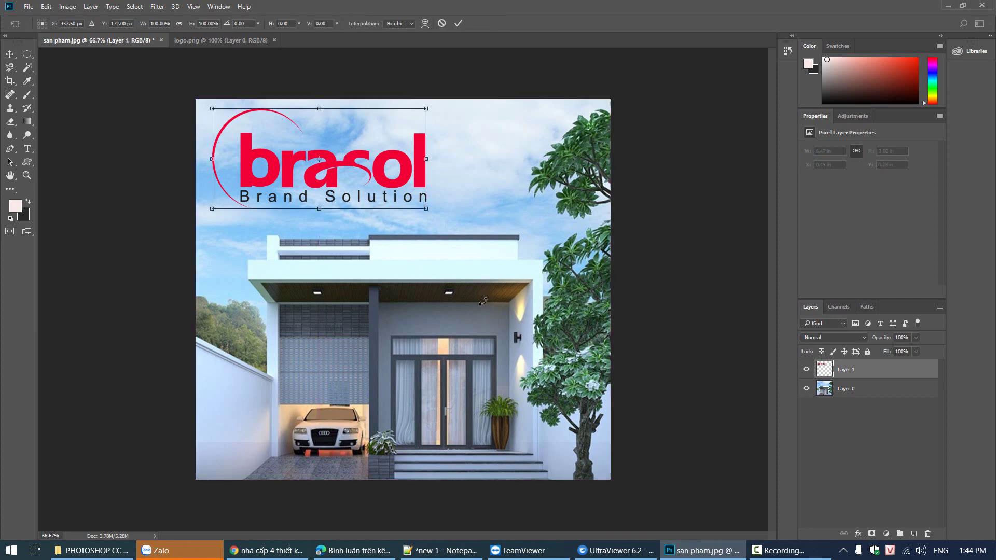
Add the note line "Làm nhỏ Logo: Ctrl T" below the three numbered steps in Notepad++.
click(441, 551)
key(Return)
key(Return)
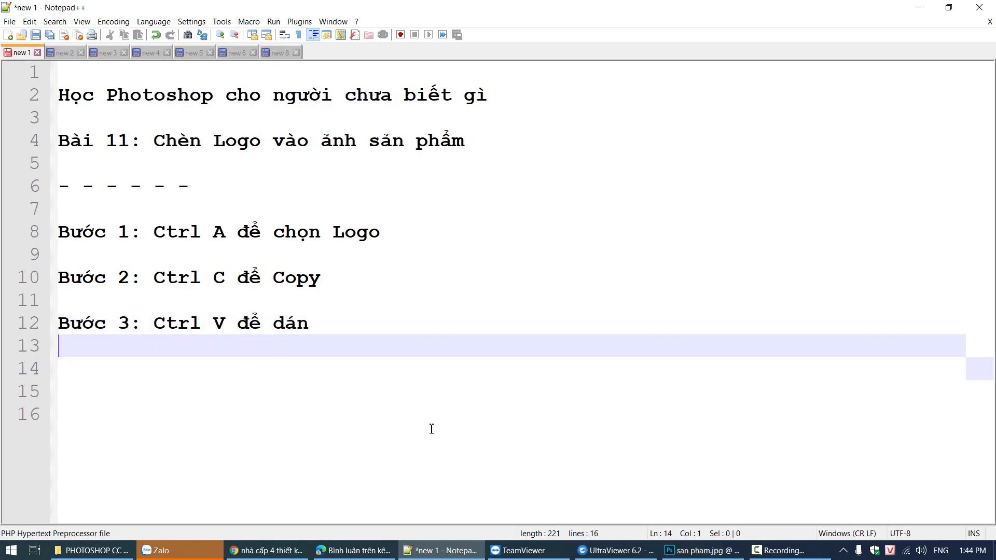
text(Làm nhỏ )
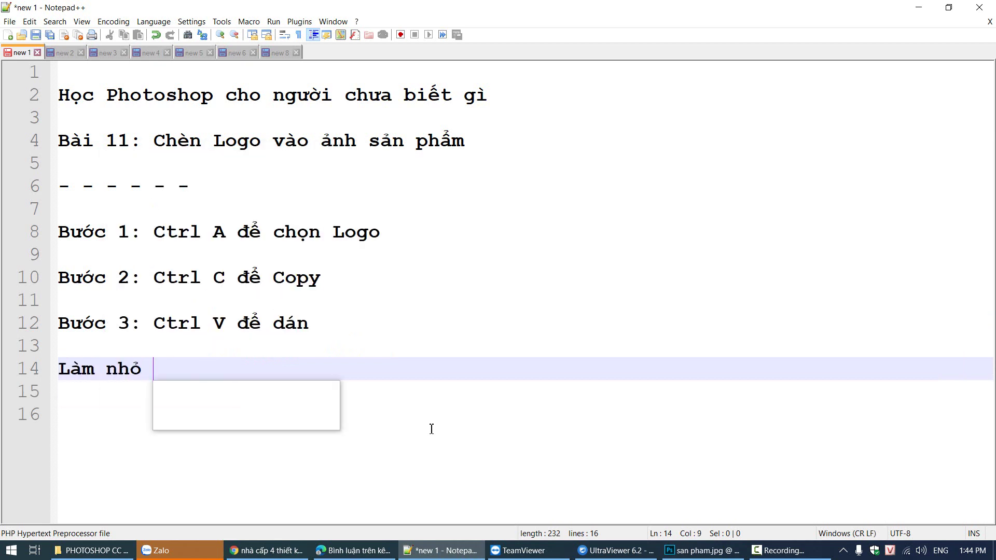
text(Logo: Ct)
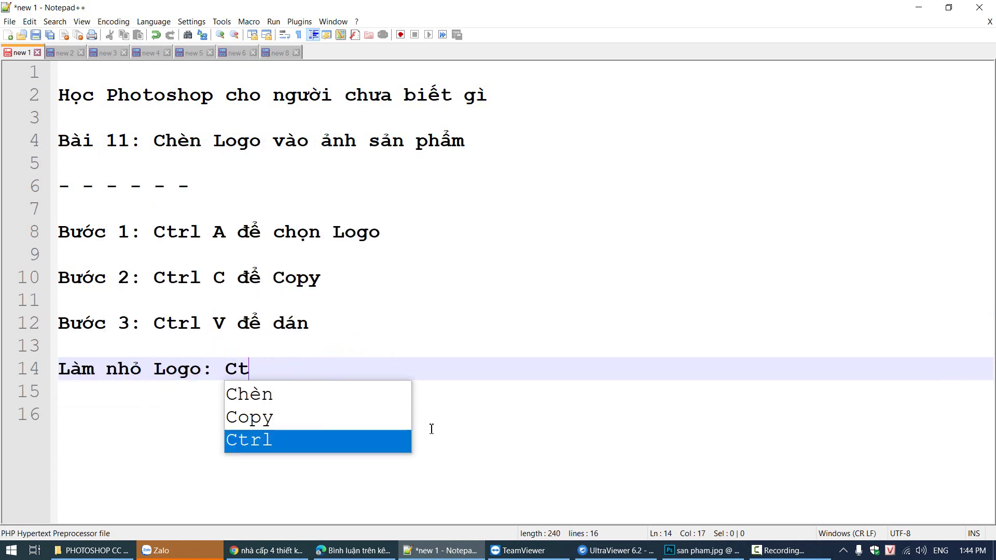
text(rl T)
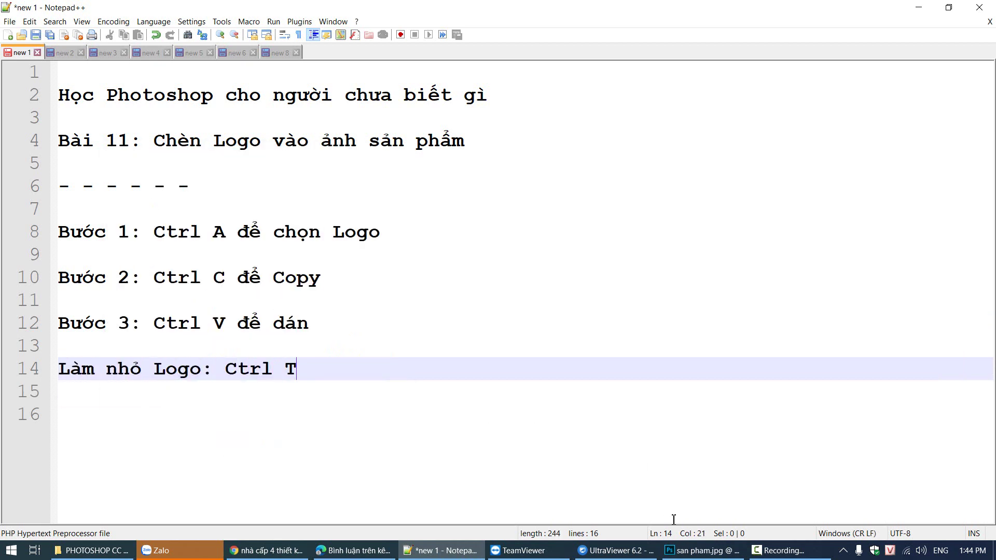
click(703, 550)
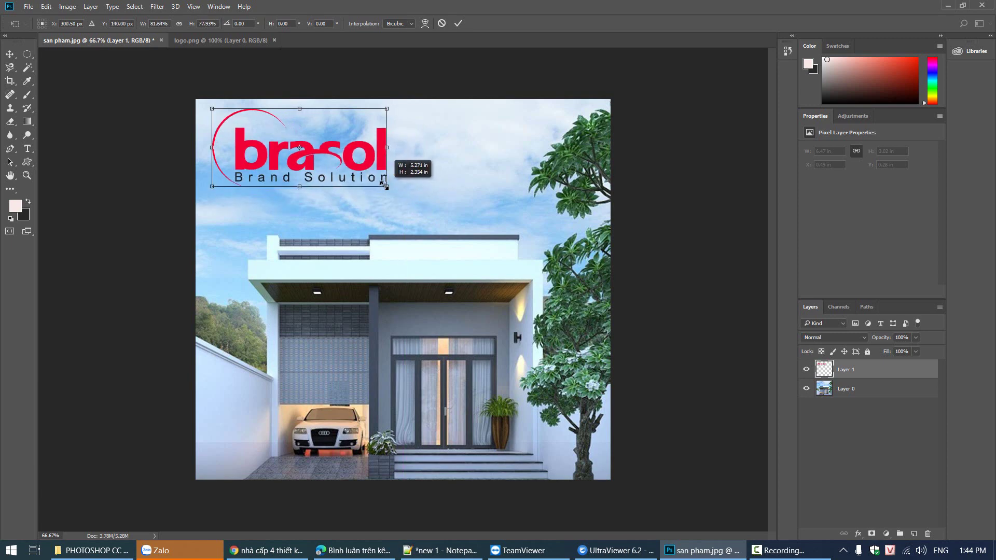
Scale the brasol logo down to about 38% from its corner handle and commit the transform.
mouse_move(422, 205)
mouse_down()
mouse_move(372, 189)
mouse_move(537, 267)
mouse_move(371, 197)
mouse_move(383, 146)
mouse_move(376, 222)
mouse_move(410, 286)
mouse_move(445, 165)
mouse_move(406, 178)
mouse_move(404, 140)
mouse_move(413, 249)
mouse_move(511, 262)
mouse_move(436, 212)
mouse_move(452, 247)
mouse_move(358, 280)
mouse_move(472, 256)
mouse_up()
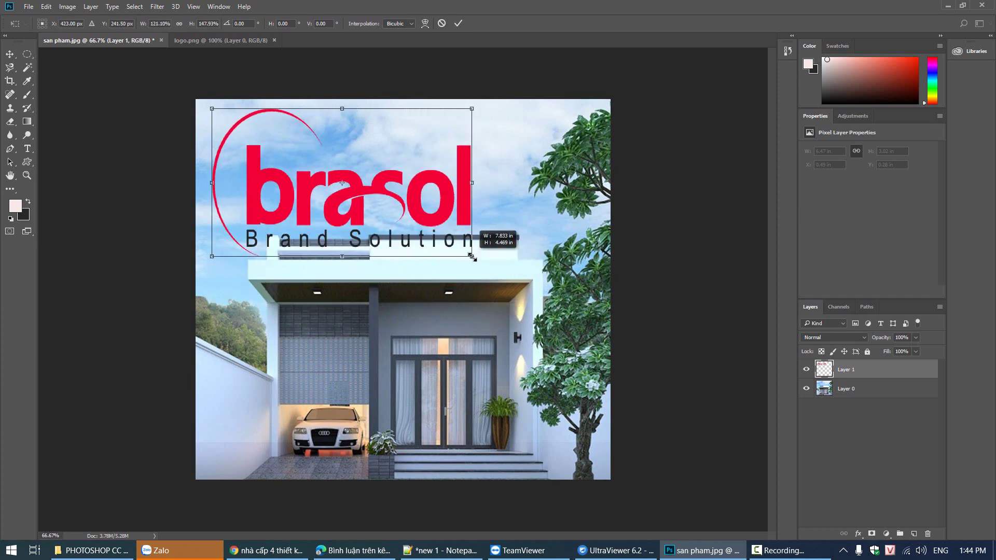
mouse_move(472, 257)
mouse_down()
mouse_move(420, 216)
mouse_move(521, 272)
mouse_move(441, 193)
mouse_move(332, 171)
mouse_move(460, 245)
mouse_move(401, 201)
mouse_move(467, 250)
mouse_move(430, 237)
mouse_move(436, 134)
mouse_move(373, 337)
mouse_move(247, 320)
mouse_move(387, 229)
mouse_move(473, 332)
mouse_move(464, 283)
mouse_move(461, 321)
mouse_move(436, 260)
mouse_move(427, 276)
mouse_move(441, 281)
mouse_move(269, 171)
mouse_move(279, 177)
mouse_up()
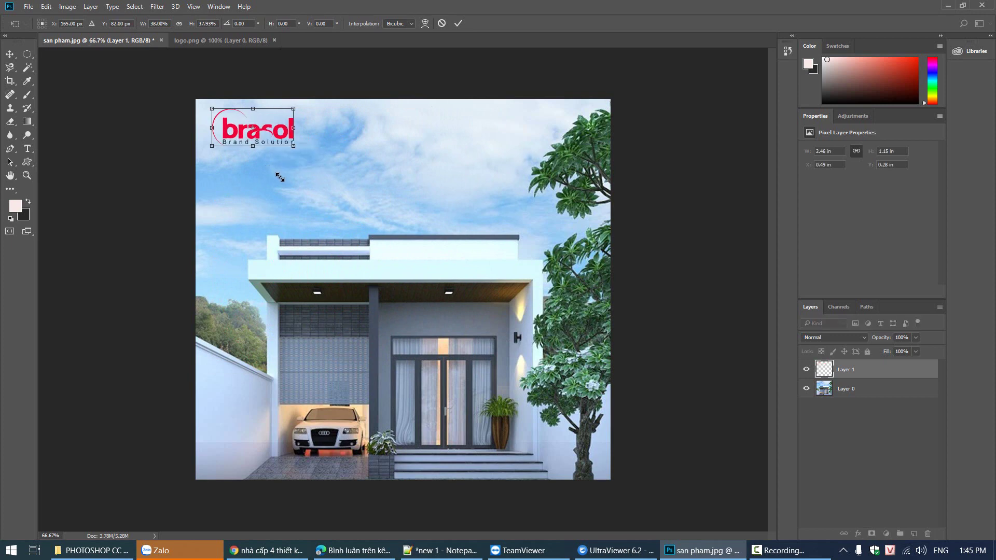
key(Return)
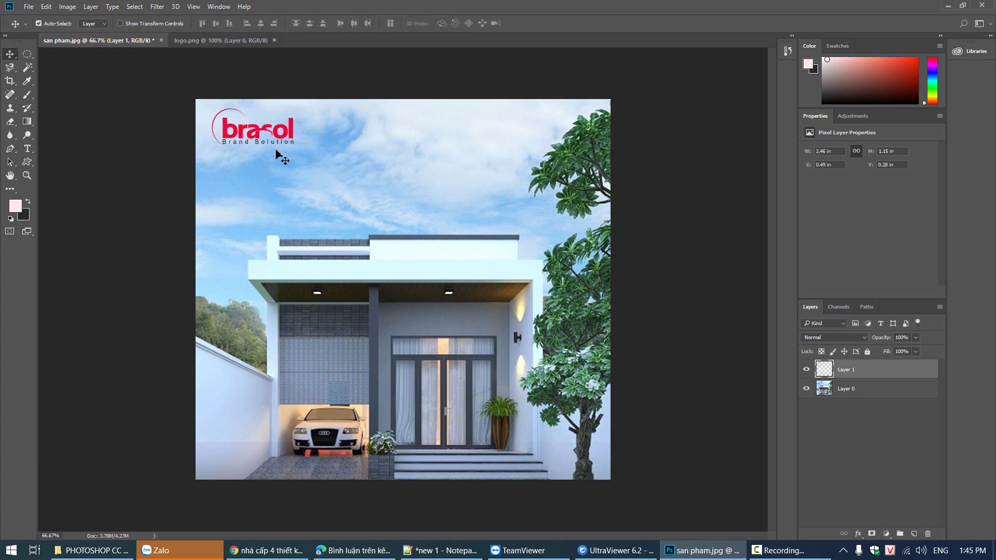
Nudge the logo back into the top-left corner and resize it to about 96%.
mouse_move(225, 136)
mouse_down()
mouse_move(262, 155)
mouse_move(223, 136)
mouse_up()
mouse_move(223, 139)
mouse_down()
mouse_move(310, 194)
mouse_move(367, 201)
mouse_move(225, 140)
mouse_up()
key(ctrl+t)
mouse_move(294, 148)
mouse_down()
mouse_move(411, 221)
mouse_move(273, 169)
mouse_up()
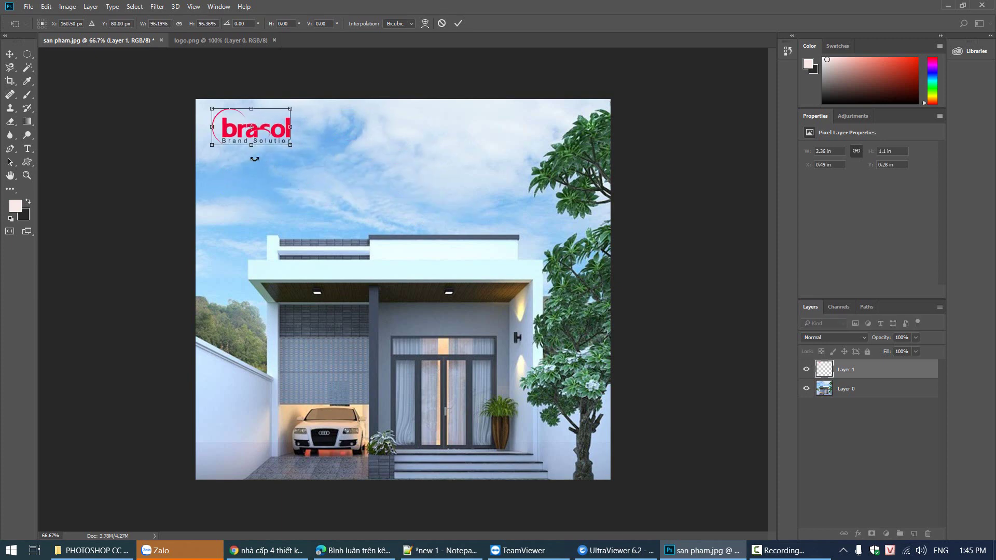
key(Return)
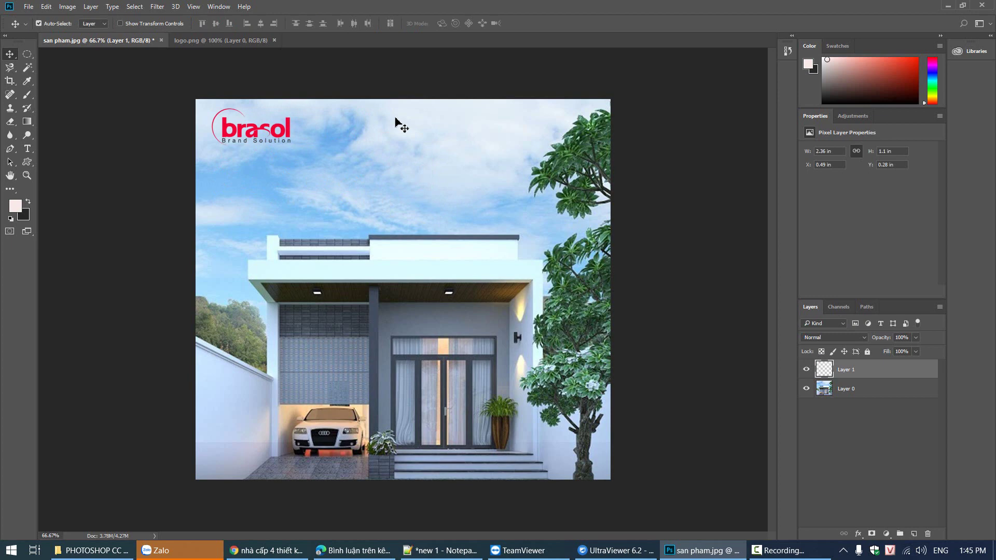
Check the step 3 line in the Notepad++ notes, then return to Photoshop.
key(alt+Tab)
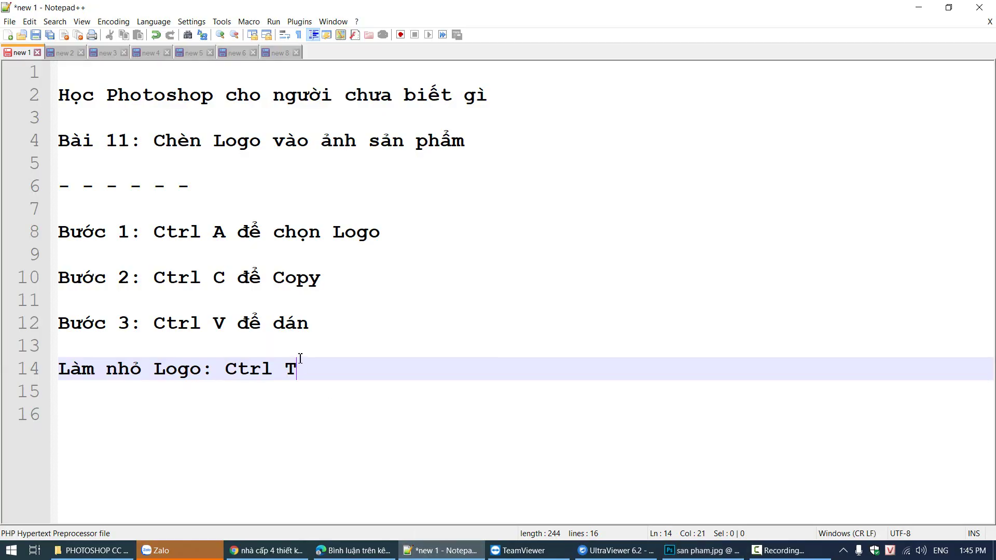
click(312, 325)
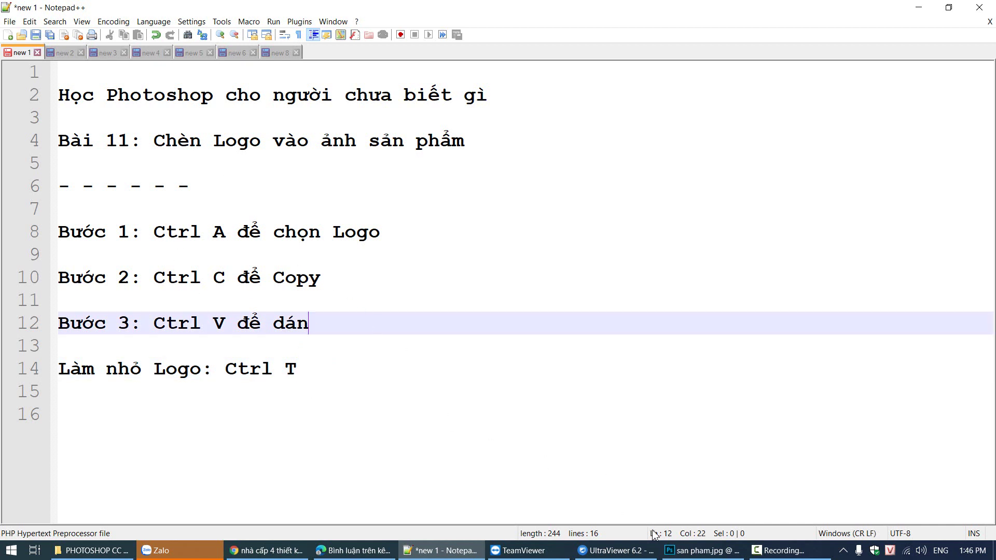
click(703, 550)
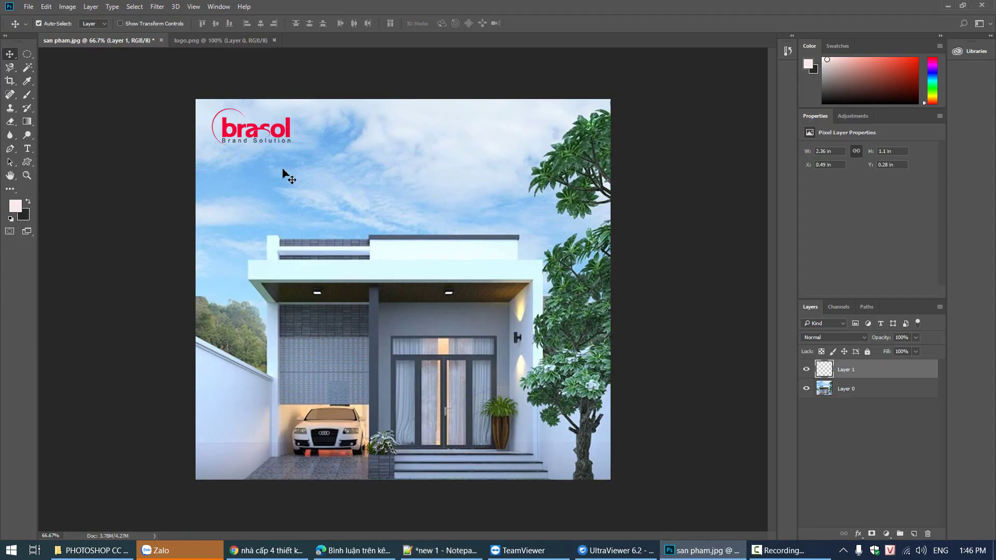
Resize the logo to about 89%, settle it in the top-left sky, and glance at the notes.
key(ctrl+t)
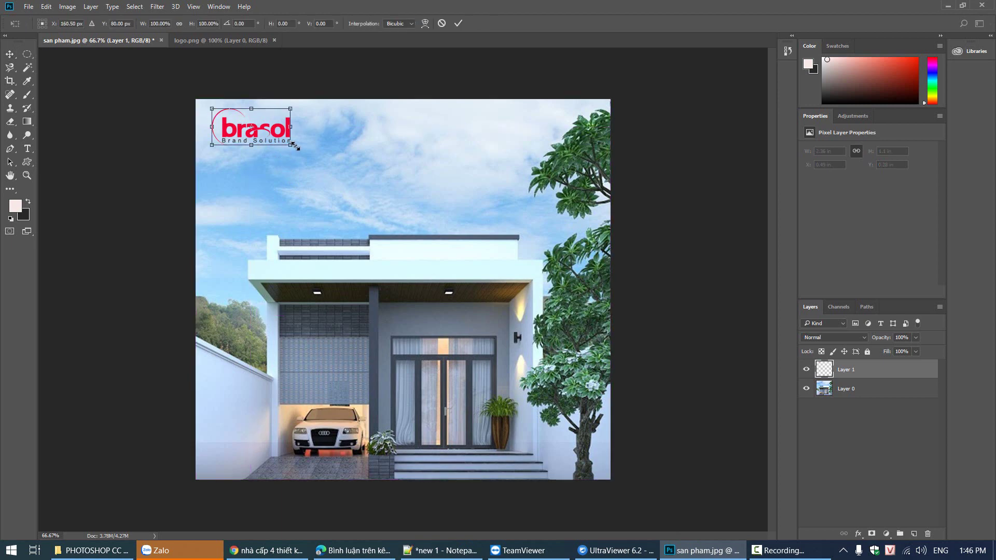
drag(295, 147, 284, 146)
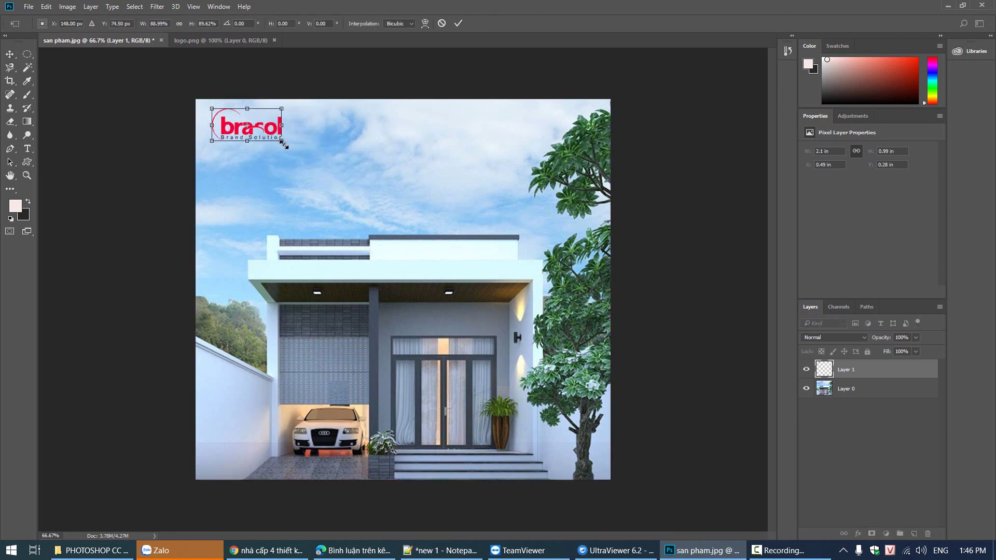
key(Return)
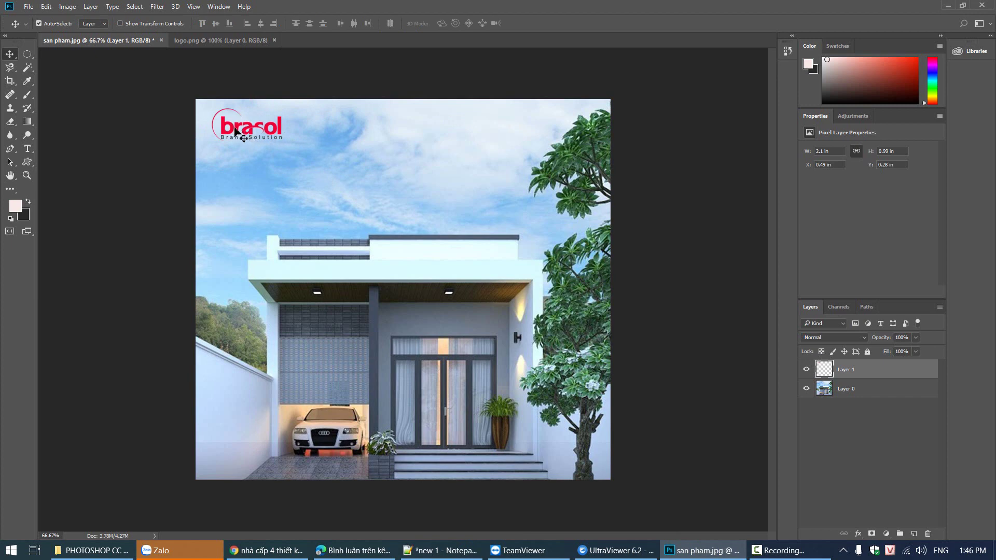
mouse_move(235, 132)
mouse_down()
mouse_move(455, 186)
mouse_move(235, 131)
mouse_up()
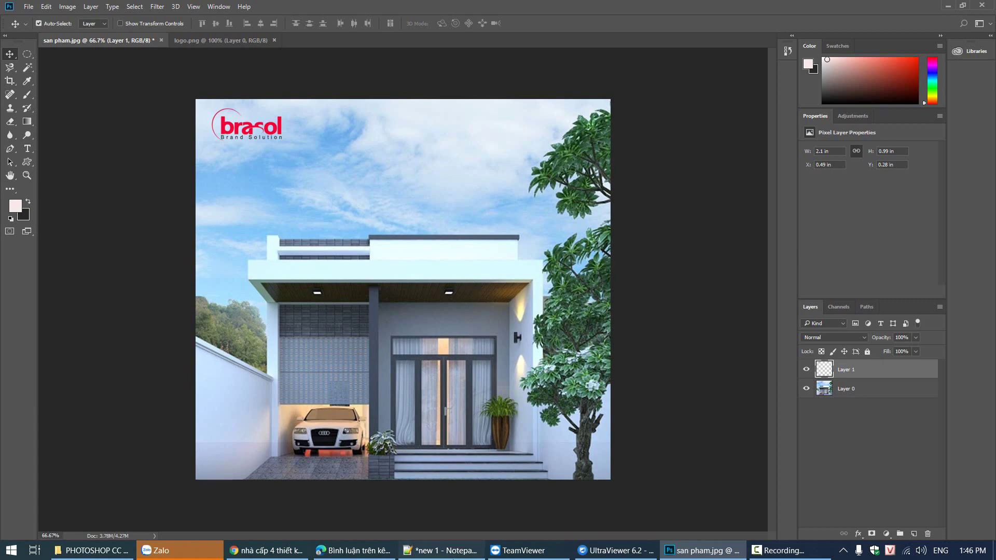
click(467, 550)
click(703, 550)
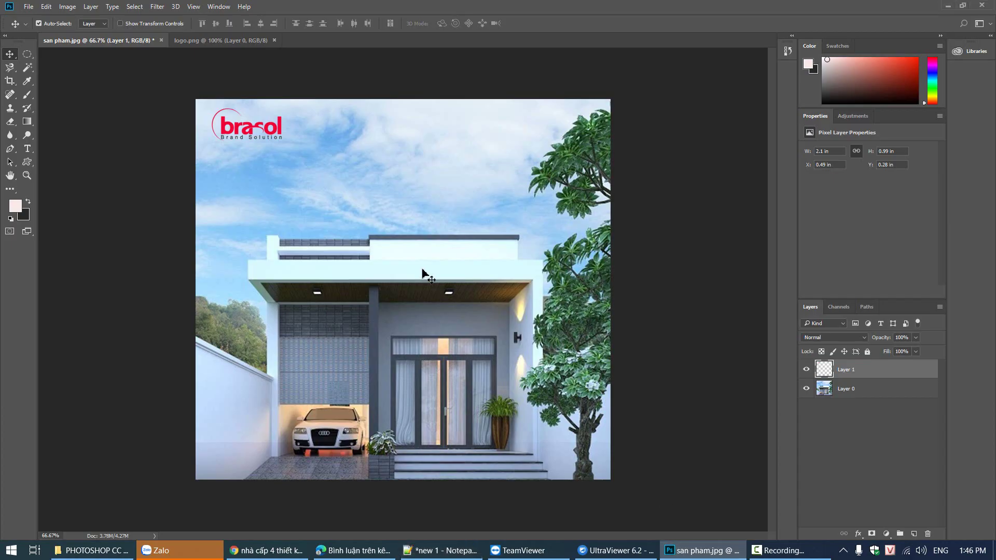